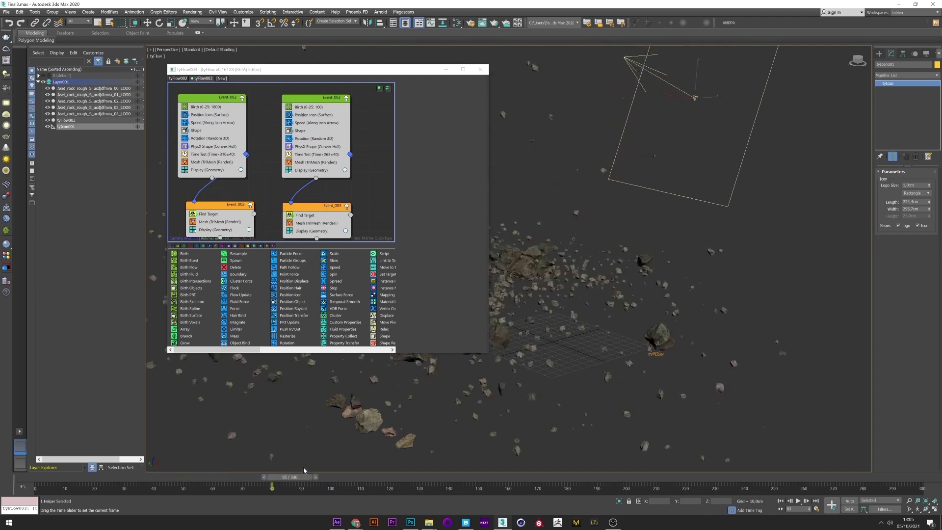
- Hide the five source rock meshes in the scene and return the timeline to frame 0
{"action": "key", "text": "e"}
{"action": "left_click", "coordinate": [446, 69]}
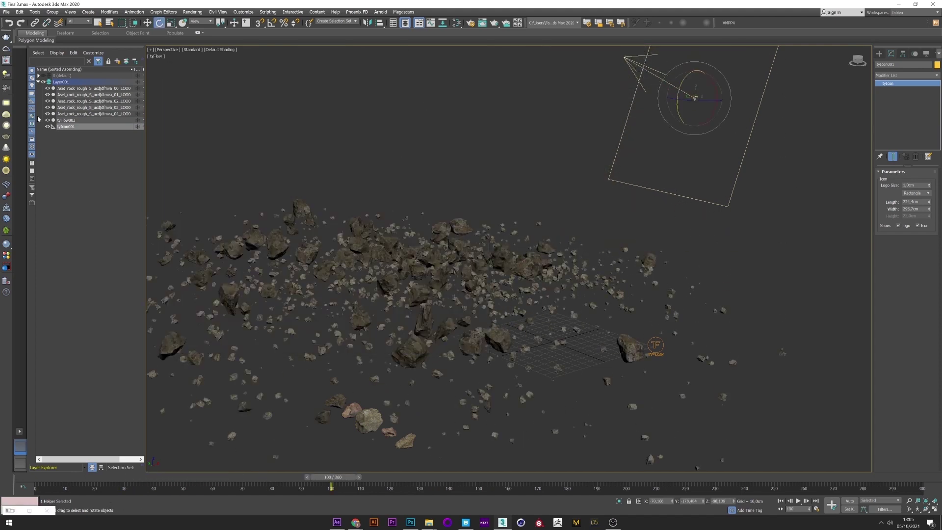
{"action": "left_click", "coordinate": [75, 114]}
{"action": "left_click", "coordinate": [75, 88], "text": "shift"}
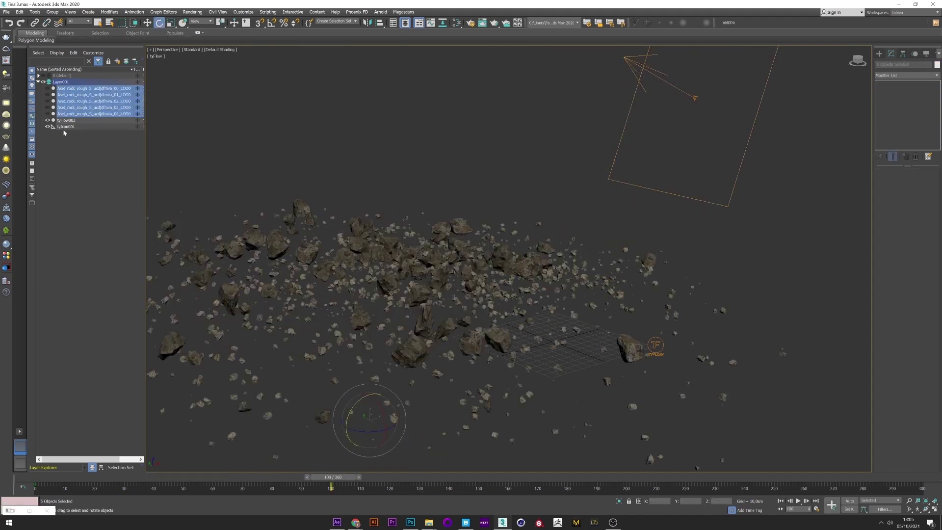
{"action": "left_click_drag", "start_coordinate": [57, 488], "coordinate": [40, 451]}
{"action": "key", "text": "e"}
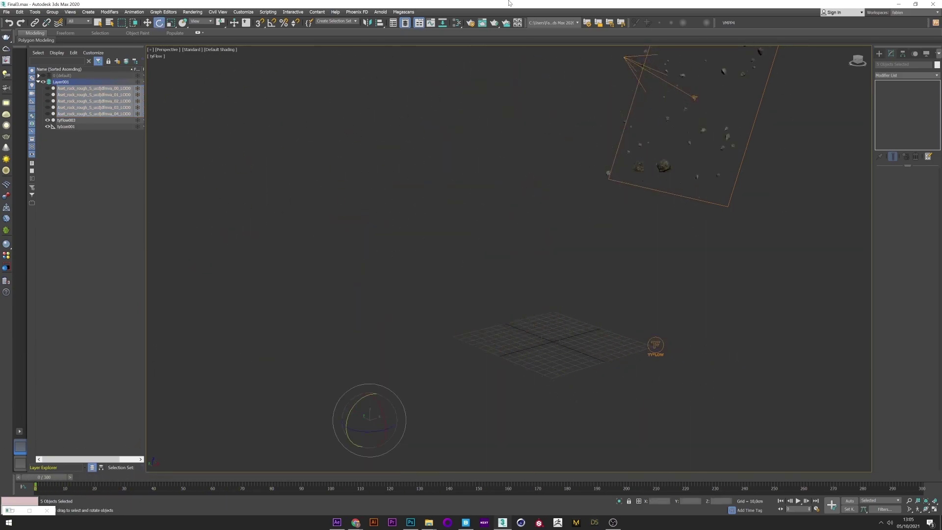
- Open the tyFlow003 flow for editing and add a Simple PhysX Flow preset in an empty area
{"action": "left_click", "coordinate": [64, 120]}
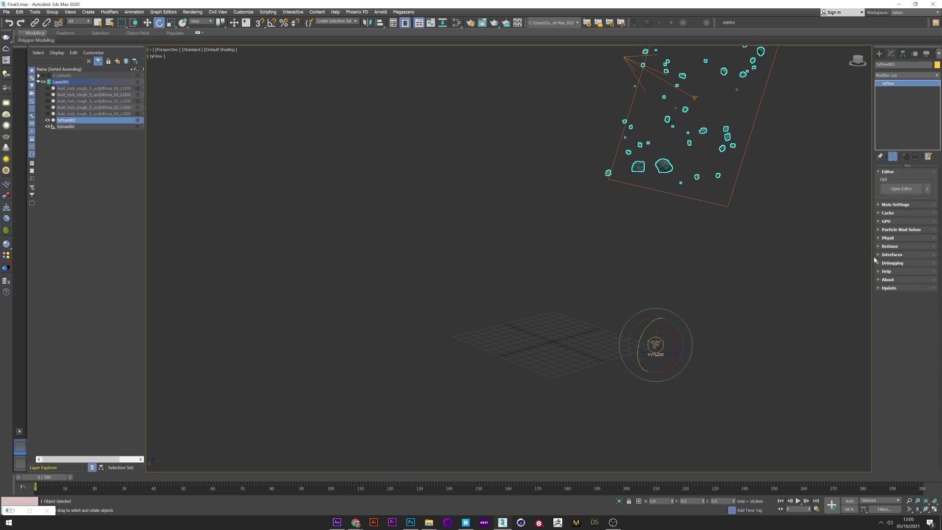
{"action": "left_click", "coordinate": [901, 189]}
{"action": "key", "text": "ctrl+a"}
{"action": "key", "text": "Delete"}
{"action": "right_click", "coordinate": [266, 128]}
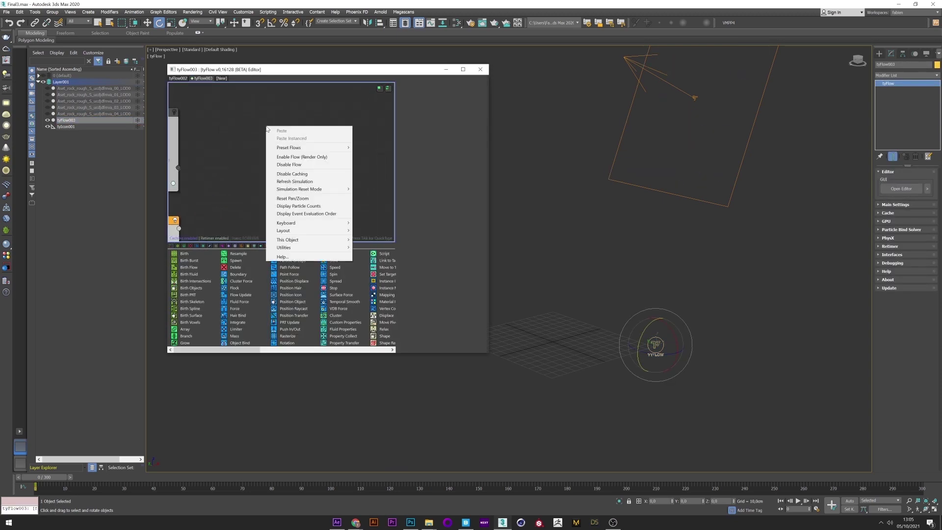
{"action": "mouse_move", "coordinate": [296, 148]}
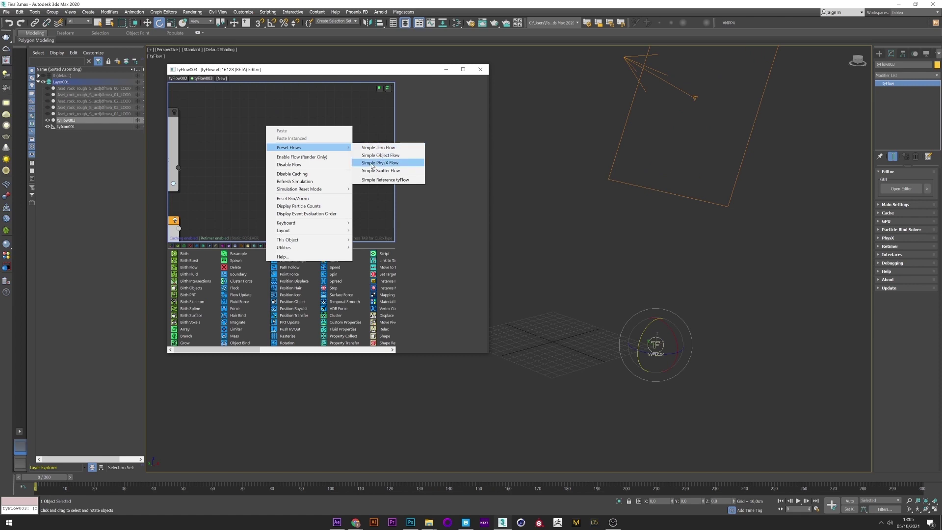
{"action": "left_click", "coordinate": [374, 164]}
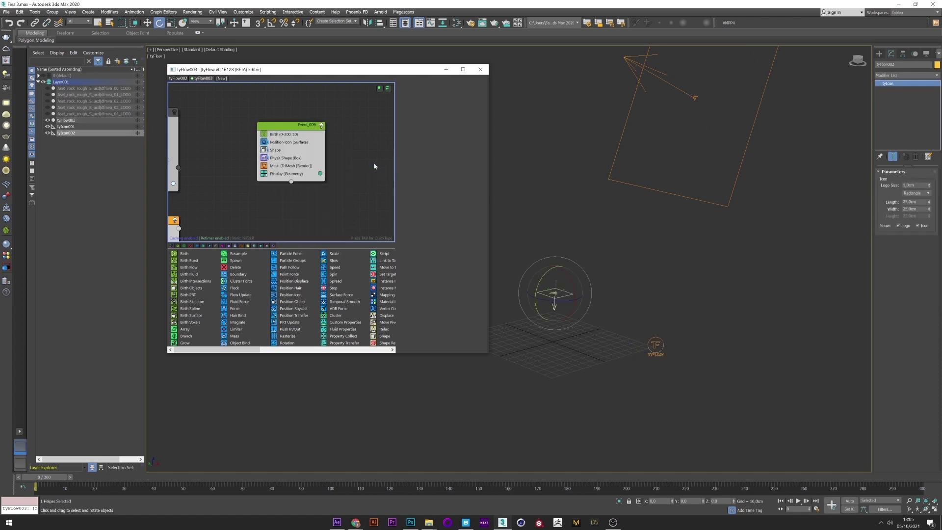
- Review the preset's Birth, Position Icon and PhysX Shape operators and preview the falling boxes across the timeline
{"action": "left_click", "coordinate": [285, 136]}
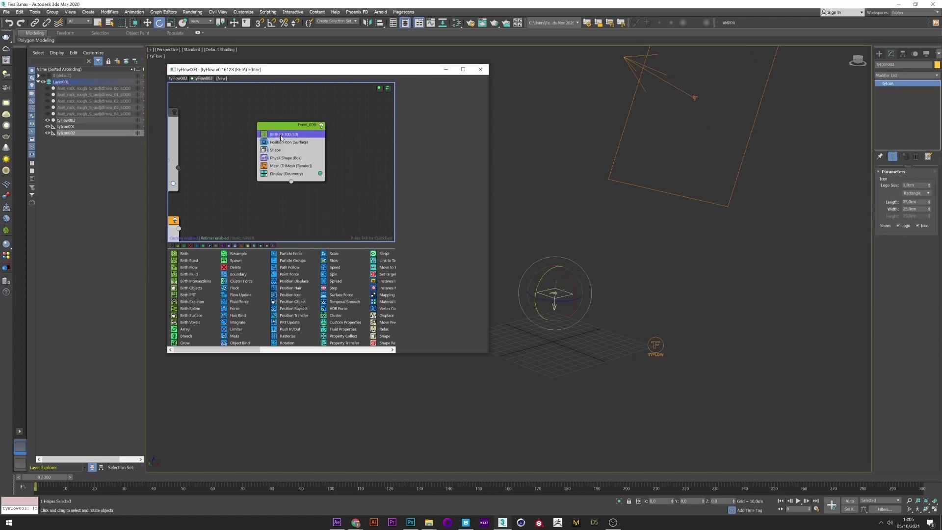
{"action": "left_click", "coordinate": [284, 142]}
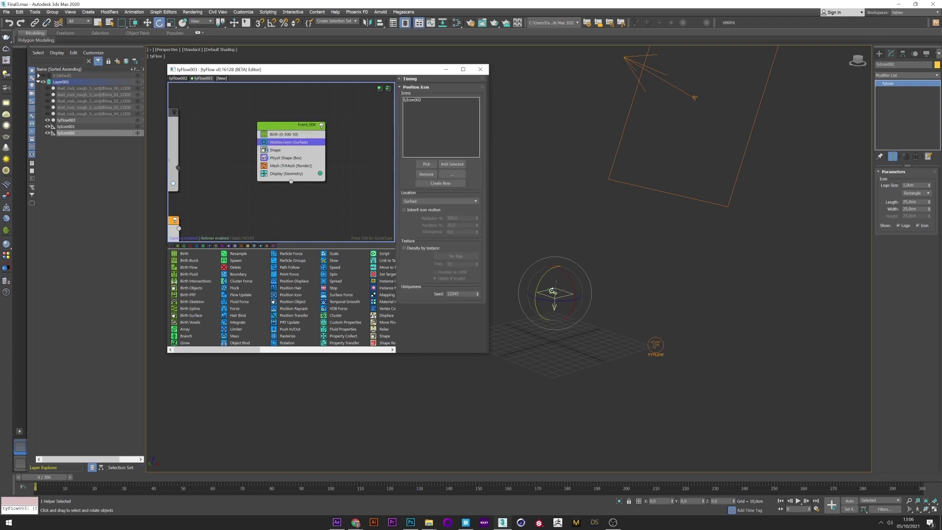
{"action": "left_click", "coordinate": [283, 158]}
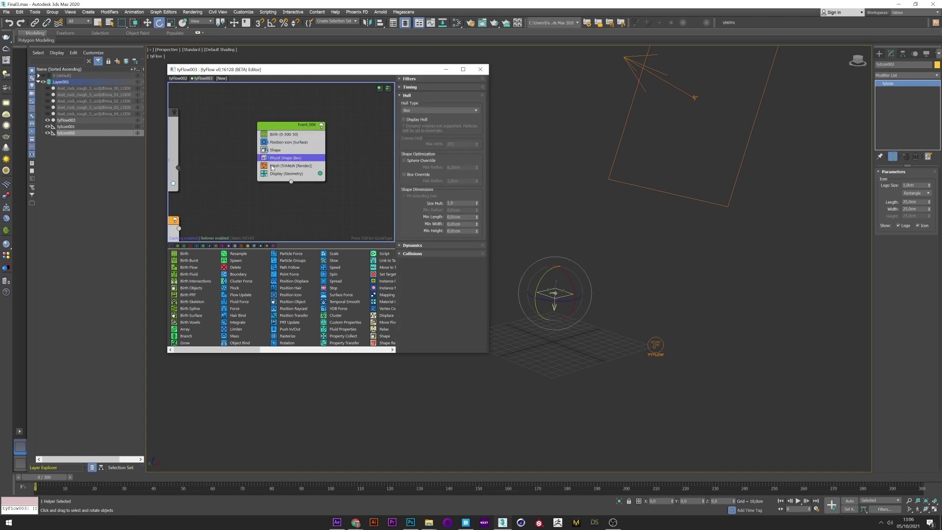
{"action": "middle_click_drag", "start_coordinate": [551, 306], "coordinate": [603, 274], "text": "alt"}
{"action": "left_click", "coordinate": [337, 477]}
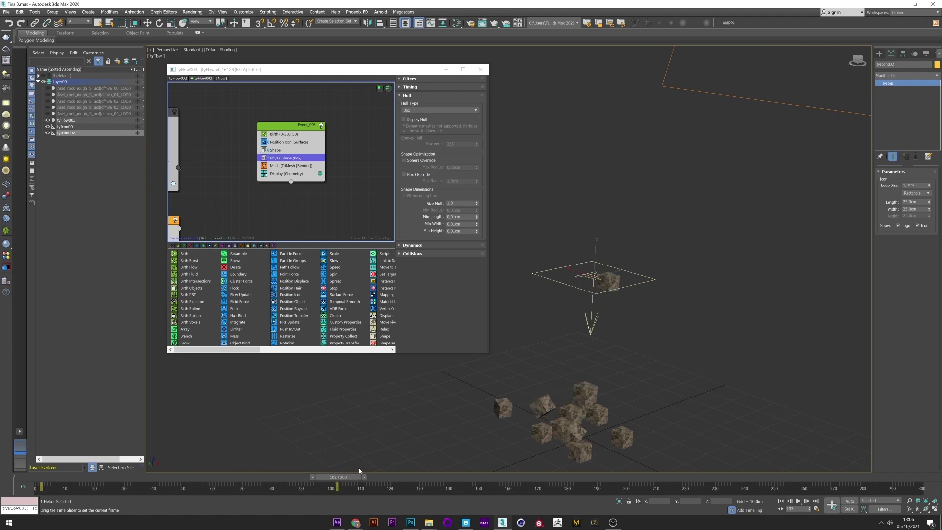
{"action": "left_click_drag", "start_coordinate": [359, 471], "coordinate": [135, 452]}
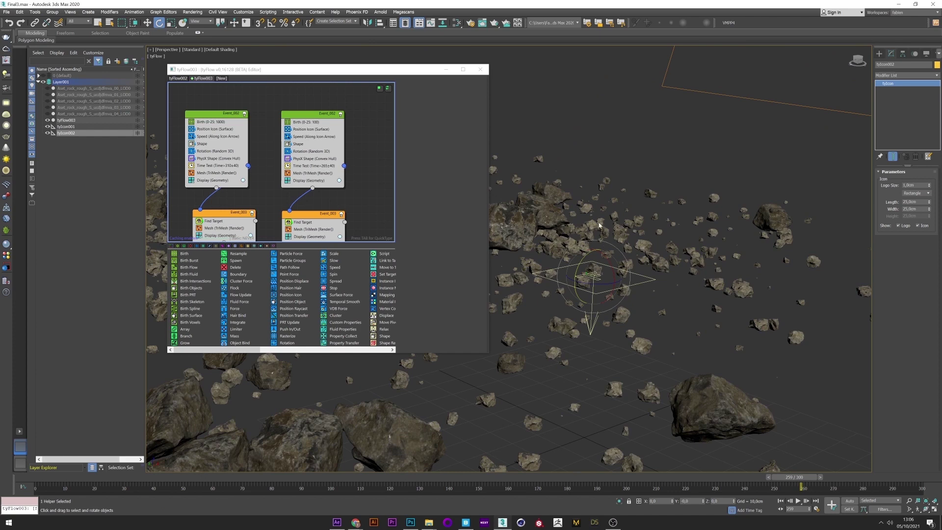
- Preview the rock flow along the timeline and disable the event that births 100 large rocks
{"action": "middle_click_drag", "start_coordinate": [598, 225], "coordinate": [703, 234], "text": "alt"}
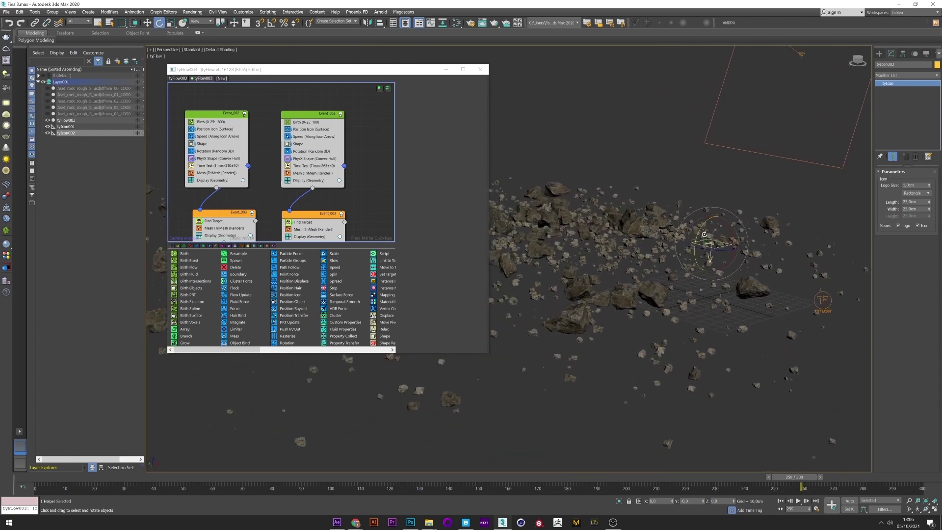
{"action": "left_click_drag", "start_coordinate": [45, 479], "coordinate": [377, 476]}
{"action": "key", "text": "e"}
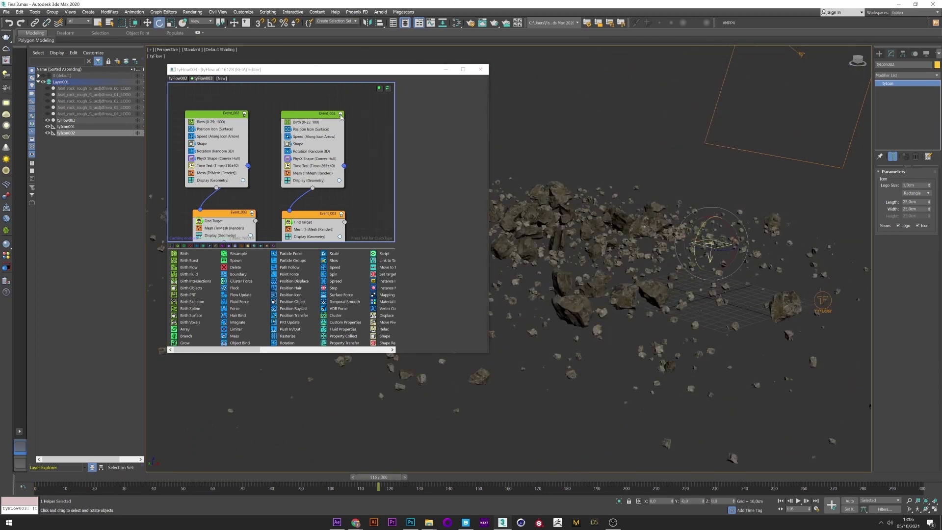
{"action": "left_click", "coordinate": [341, 113]}
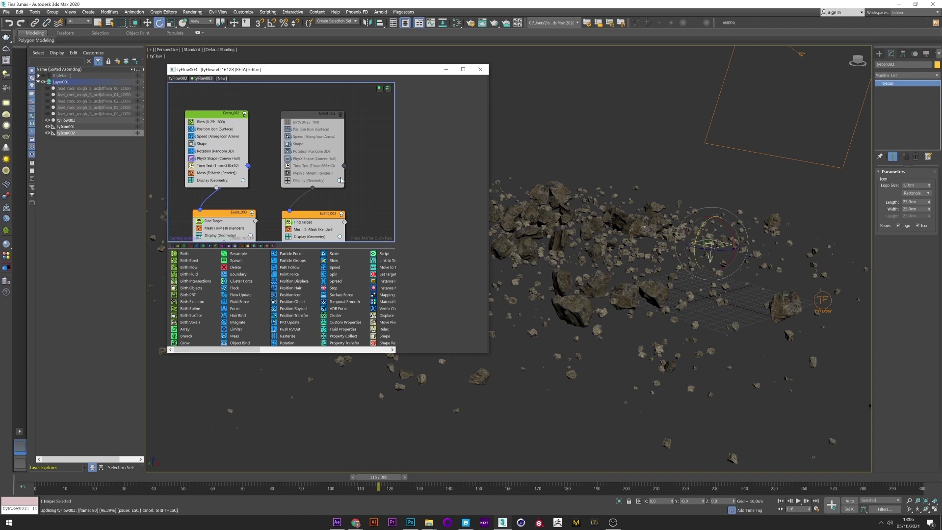
{"action": "middle_click_drag", "start_coordinate": [702, 288], "coordinate": [776, 330], "text": "alt"}
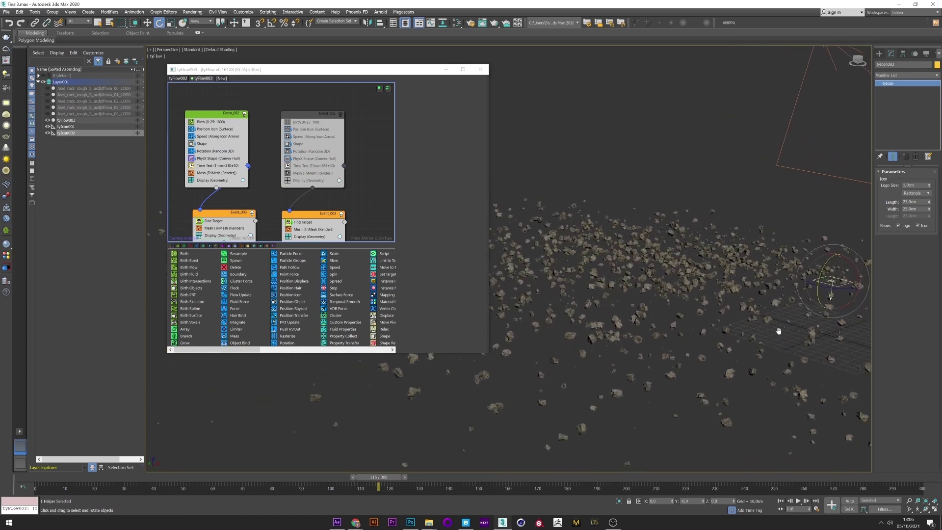
- Review the Birth, Position Icon and Speed settings of the event that births 1800 small rocks
{"action": "left_click", "coordinate": [214, 122]}
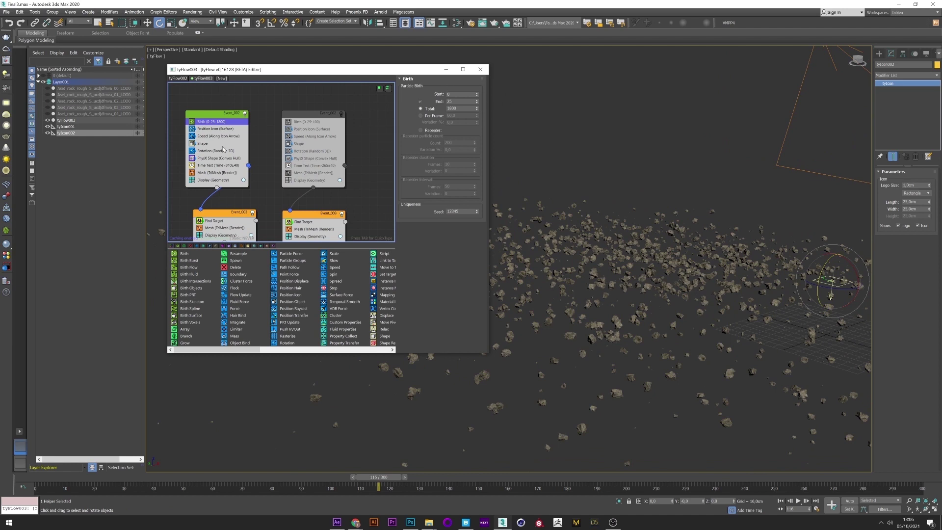
{"action": "left_click", "coordinate": [213, 129]}
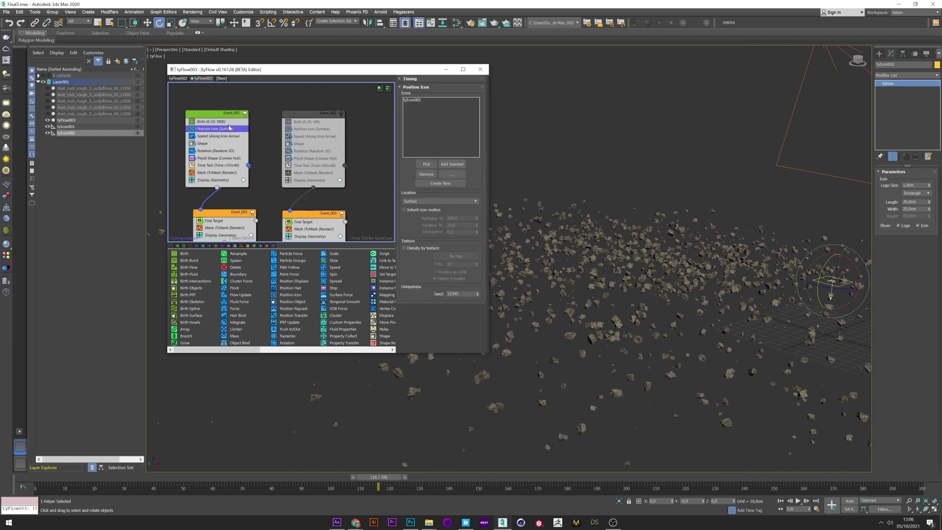
{"action": "left_click", "coordinate": [208, 137]}
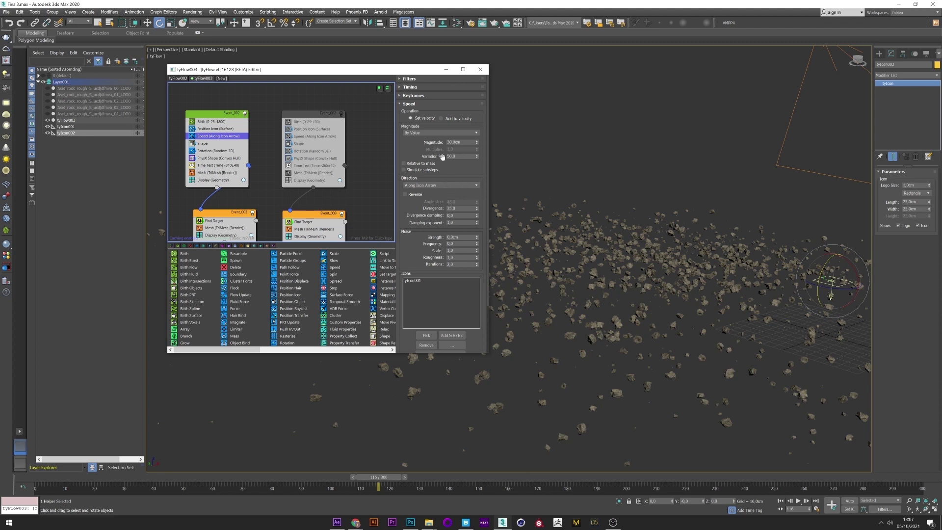
- Set the small-rock Speed operator's divergence to 0 and preview the stream up to about frame 83
{"action": "double_click", "coordinate": [451, 208]}
{"action": "type", "text": "0"}
{"action": "key", "text": "Return"}
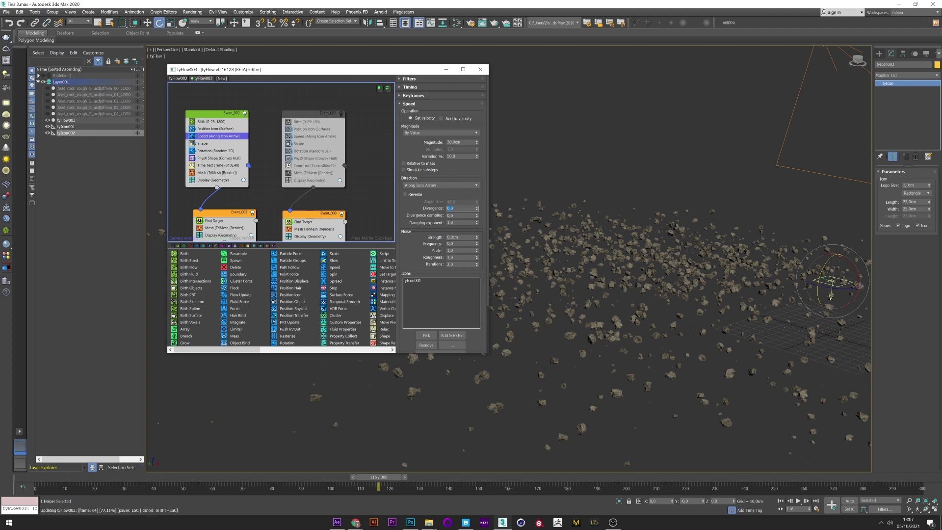
{"action": "left_click_drag", "start_coordinate": [64, 474], "coordinate": [288, 474]}
{"action": "key", "text": "e"}
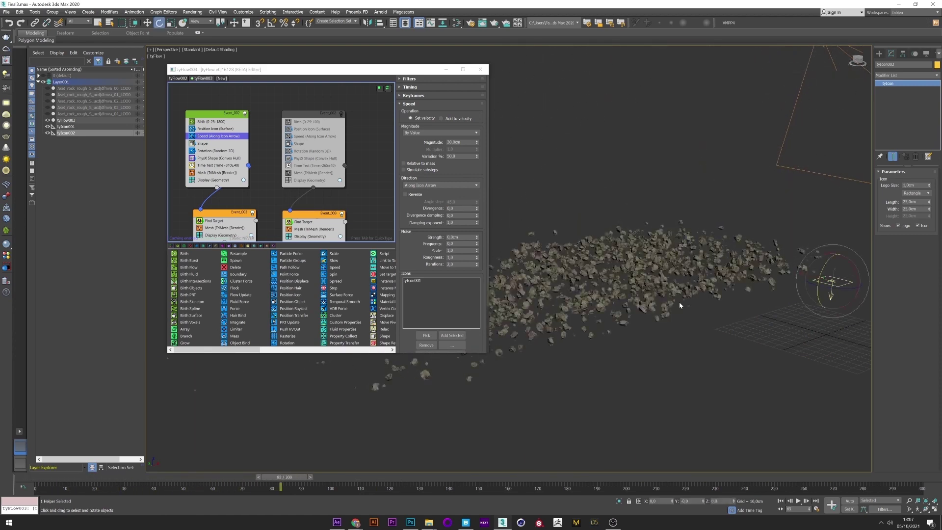
- Set the small-rock Speed operator's divergence to 35
{"action": "left_click", "coordinate": [450, 208]}
{"action": "type", "text": "35"}
{"action": "key", "text": "Return"}
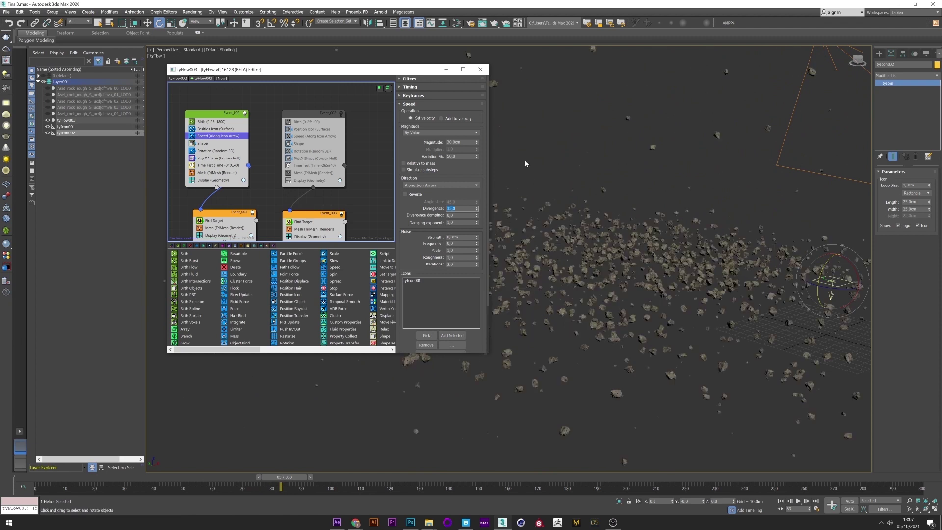
- Set the small-rock Speed operator's variation to 0% and preview the motion along the timeline
{"action": "left_click", "coordinate": [460, 156]}
{"action": "type", "text": "0"}
{"action": "key", "text": "Return"}
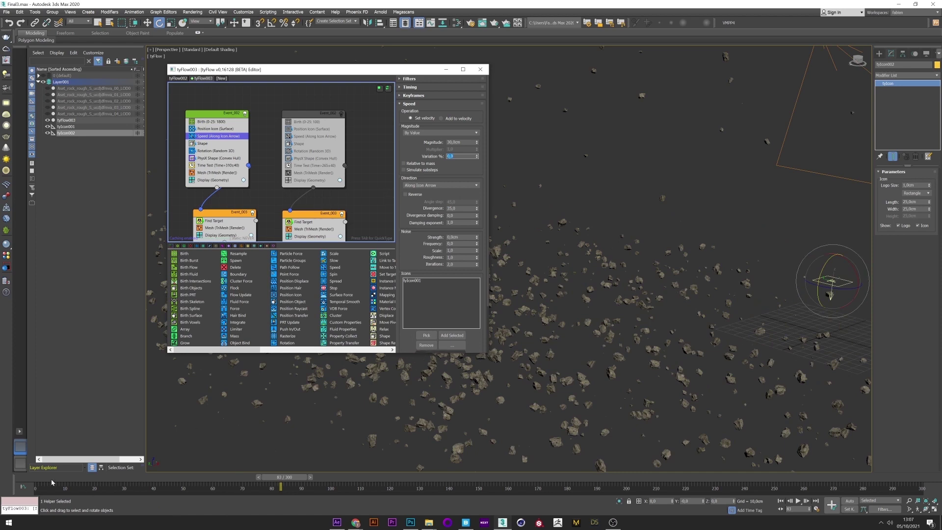
{"action": "left_click_drag", "start_coordinate": [52, 482], "coordinate": [254, 466]}
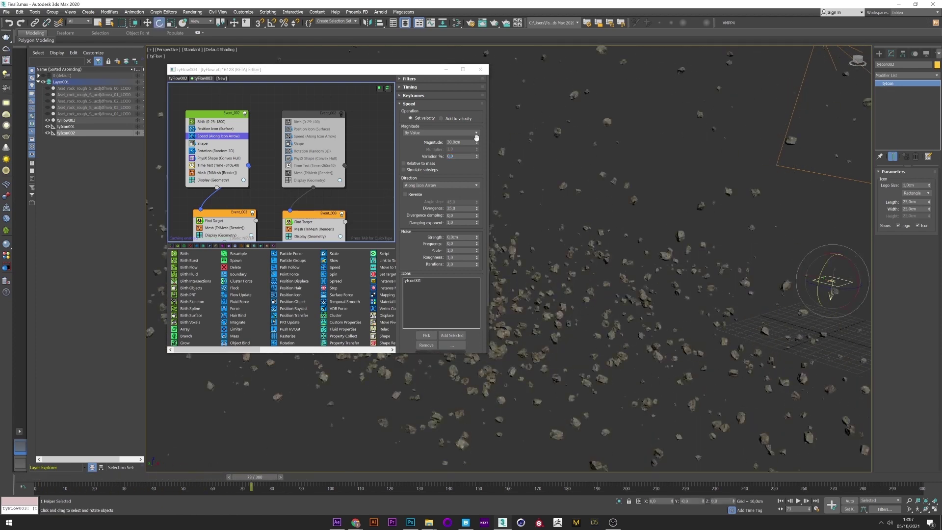
- Set the small-rock Speed operator's variation to 50% and preview the motion along the timeline
{"action": "left_click", "coordinate": [455, 156]}
{"action": "type", "text": "50"}
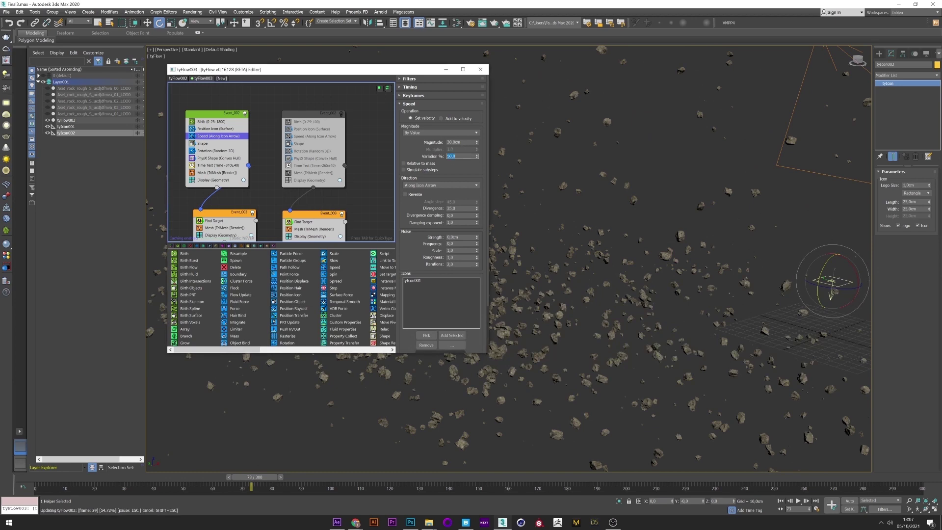
{"action": "key", "text": "Return"}
{"action": "left_click_drag", "start_coordinate": [42, 476], "coordinate": [236, 477]}
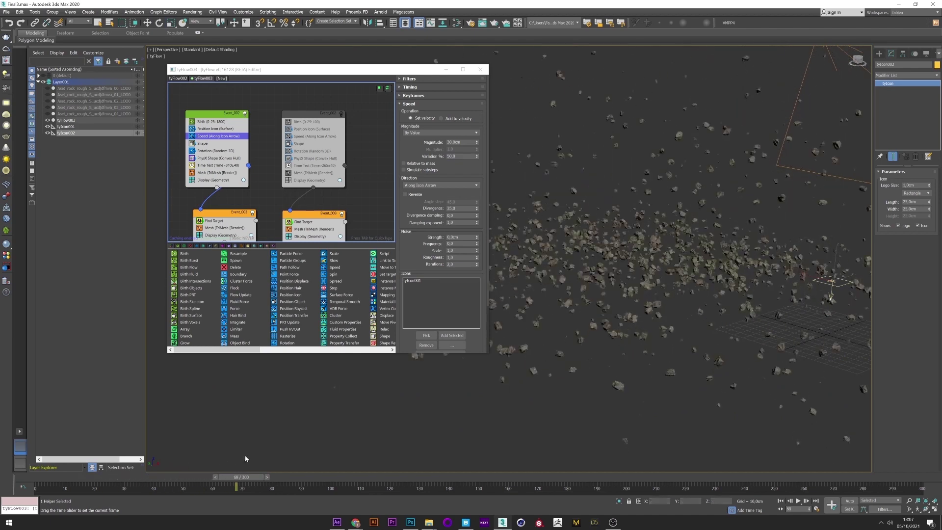
- Review the small-rock event's Shape and Rotation operators, including the shape list, scale and variation settings
{"action": "left_click", "coordinate": [230, 144]}
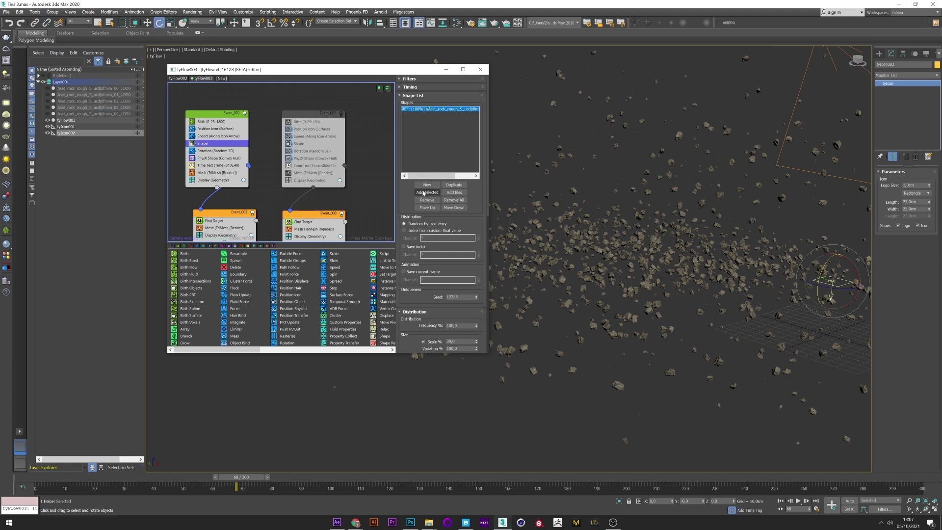
{"action": "left_click", "coordinate": [213, 151]}
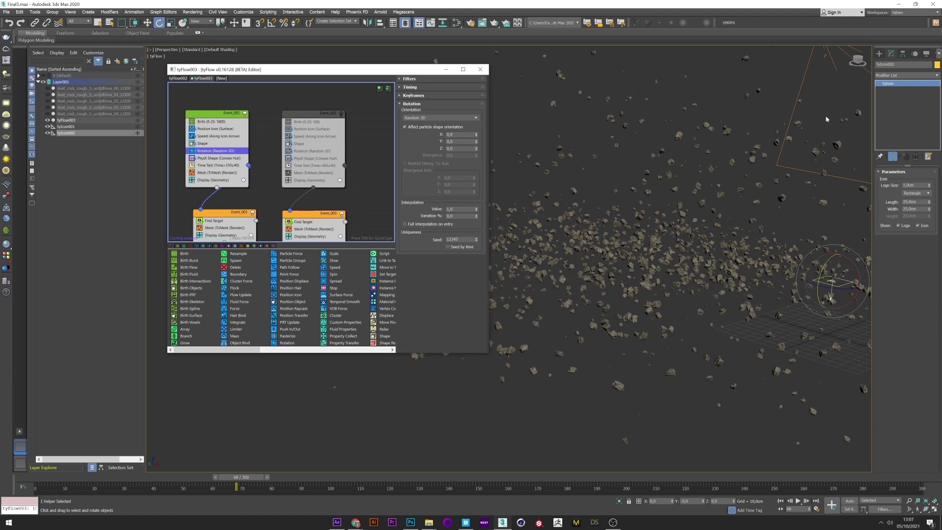
{"action": "left_click", "coordinate": [42, 478]}
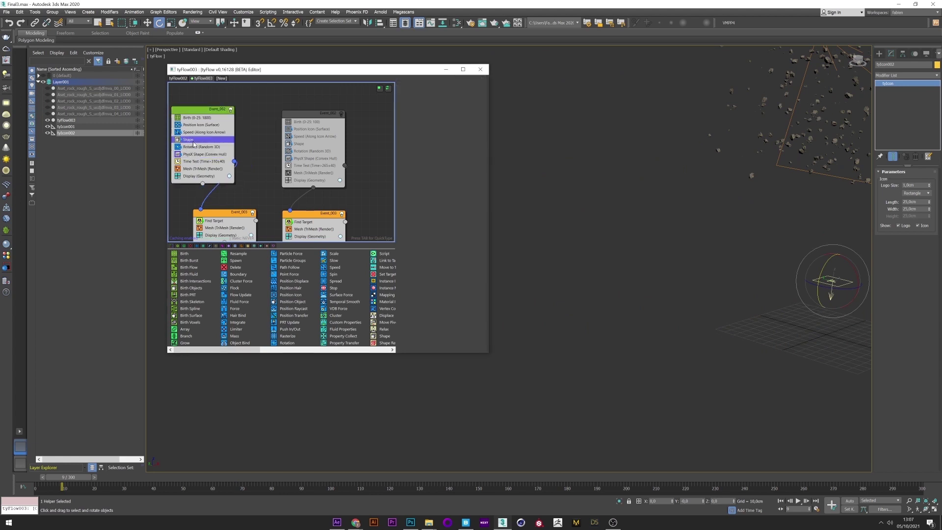
{"action": "scroll", "coordinate": [483, 193], "scroll_direction": "down", "scroll_amount": 2}
{"action": "scroll", "coordinate": [483, 192], "scroll_direction": "down", "scroll_amount": 5}
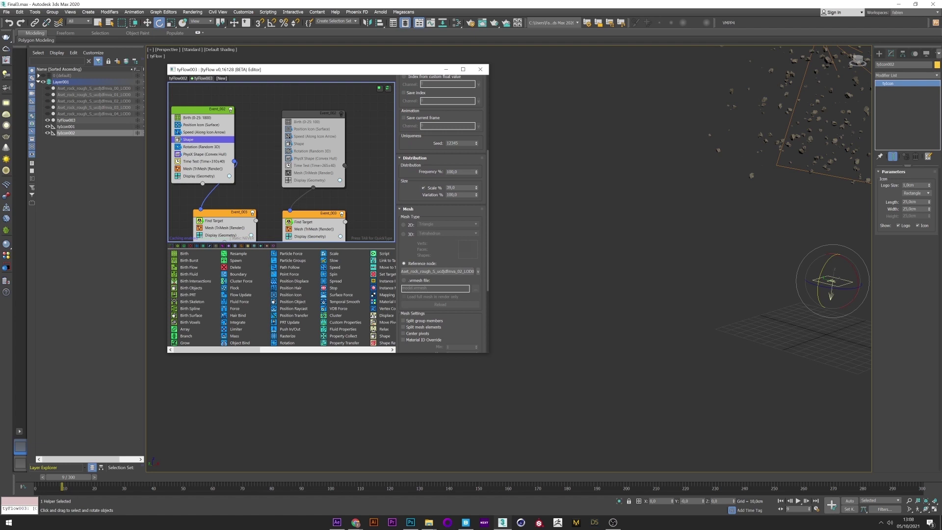
- Re-enable the event that births 100 large rocks, show its Shape settings and preview both rock streams along the timeline
{"action": "left_click", "coordinate": [342, 114]}
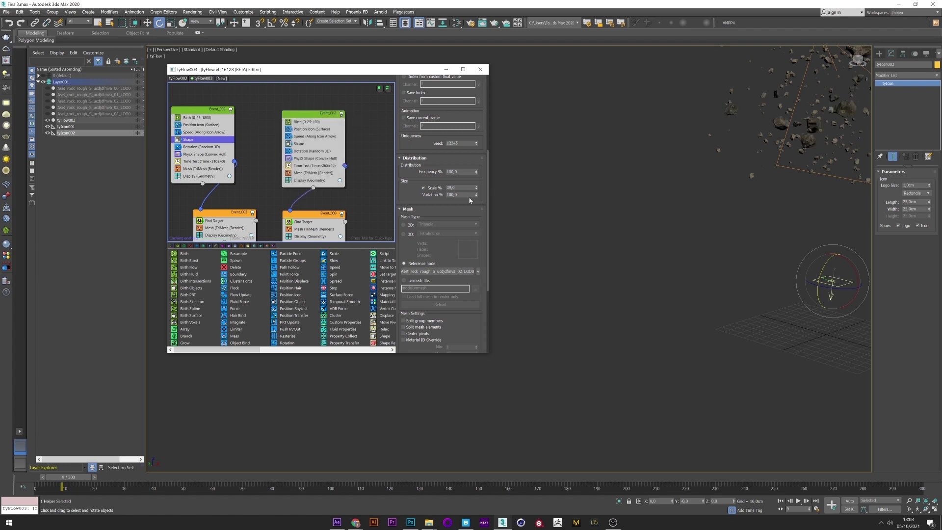
{"action": "middle_click_drag", "start_coordinate": [733, 142], "coordinate": [644, 226], "text": "alt"}
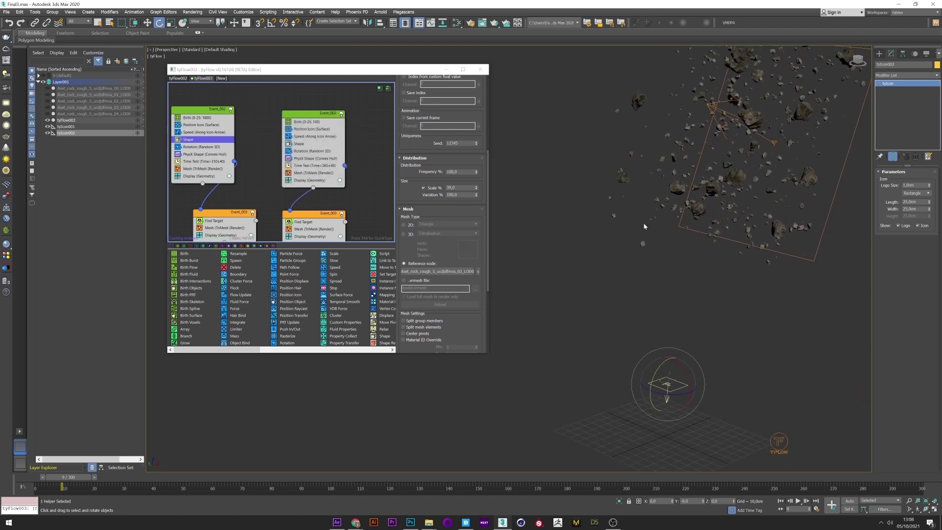
{"action": "left_click", "coordinate": [300, 144]}
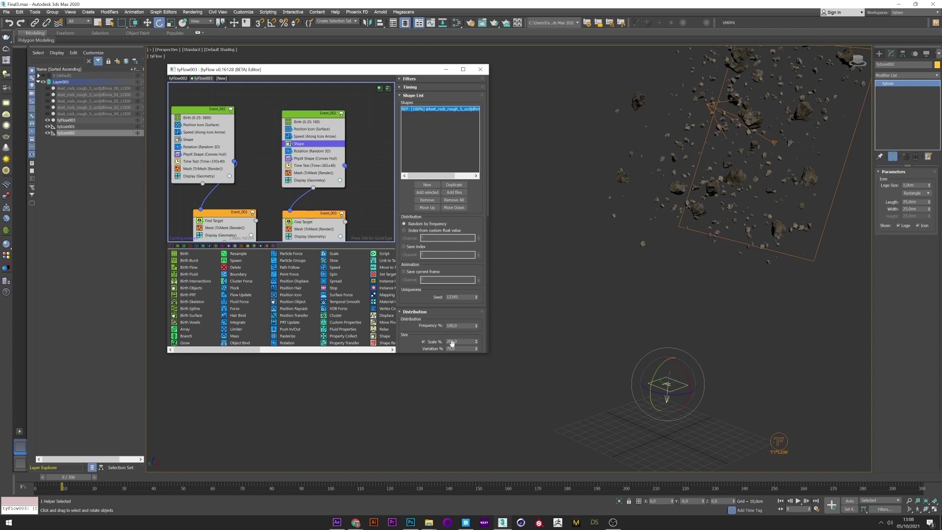
{"action": "left_click_drag", "start_coordinate": [77, 479], "coordinate": [425, 470]}
{"action": "key", "text": "e"}
{"action": "middle_click_drag", "start_coordinate": [596, 334], "coordinate": [640, 338]}
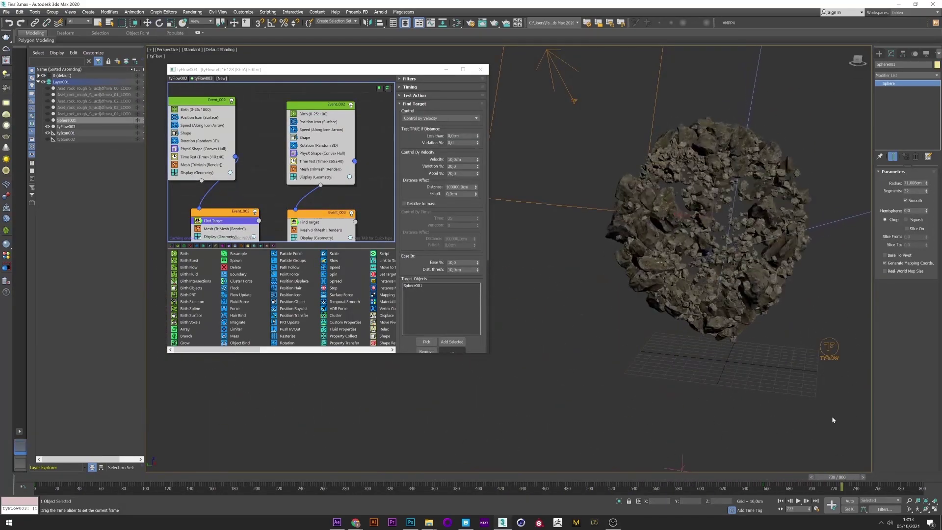
- Scrub the timeline back to about frame 342 to review how the rocks travel before gathering around the sphere
{"action": "key", "text": "e"}
{"action": "left_click_drag", "start_coordinate": [849, 477], "coordinate": [416, 476]}
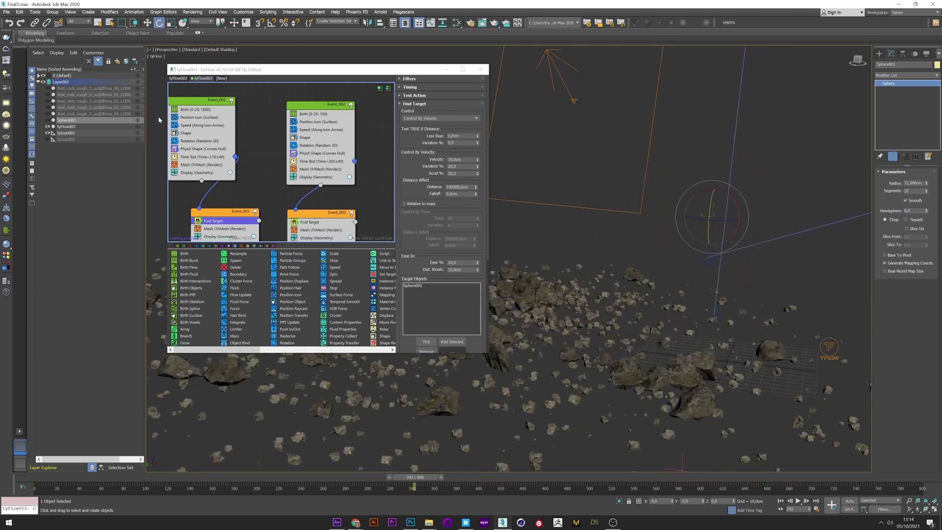
- Review the small-rock Time Test and Find Target settings, showing the target sphere and previewing the rocks gathered on it at about frame 663
{"action": "left_click", "coordinate": [196, 158]}
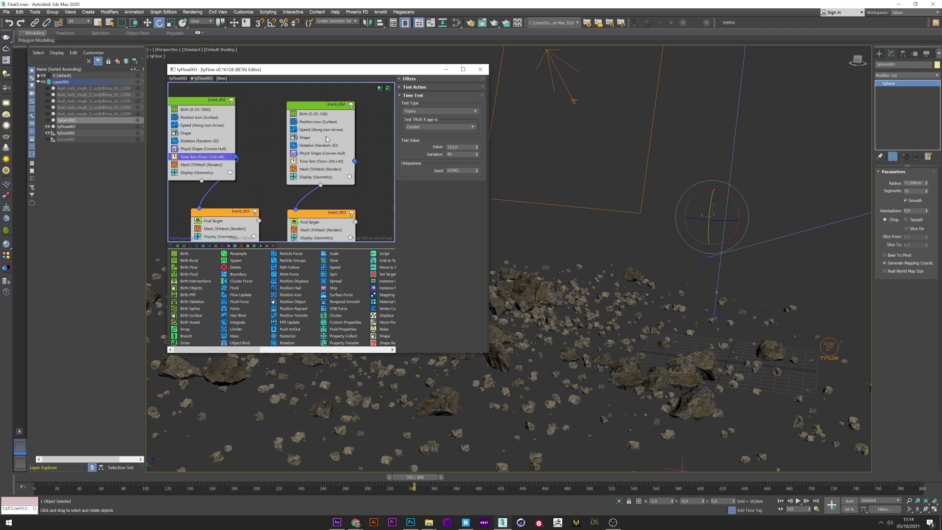
{"action": "left_click", "coordinate": [231, 220]}
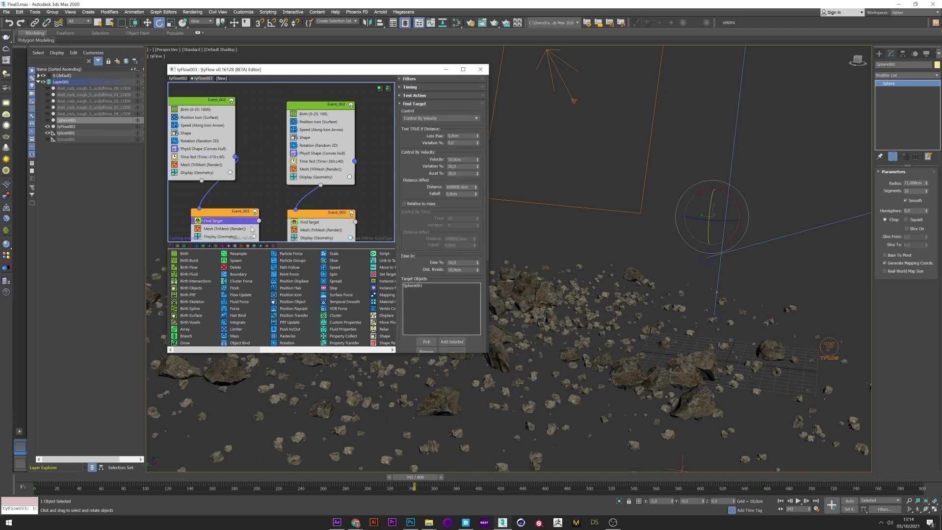
{"action": "left_click", "coordinate": [413, 287]}
{"action": "left_click", "coordinate": [48, 120]}
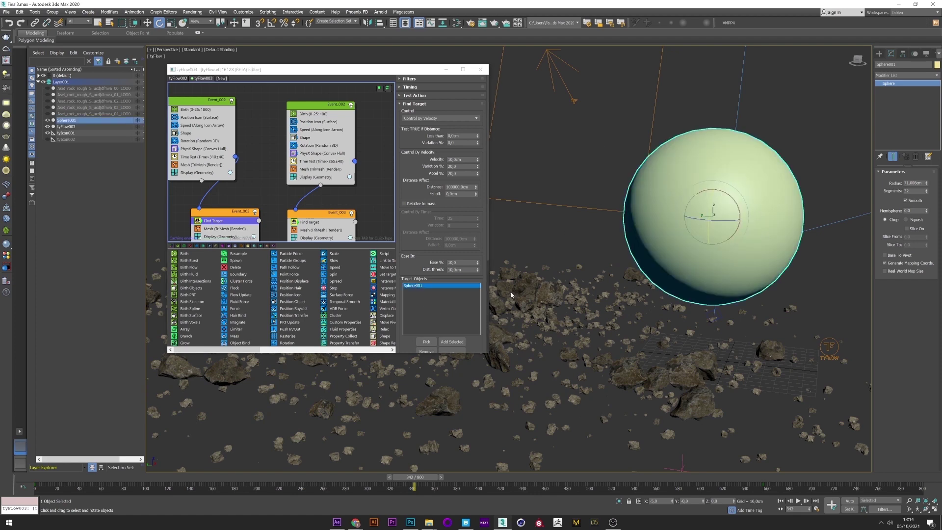
{"action": "left_click_drag", "start_coordinate": [414, 477], "coordinate": [775, 457]}
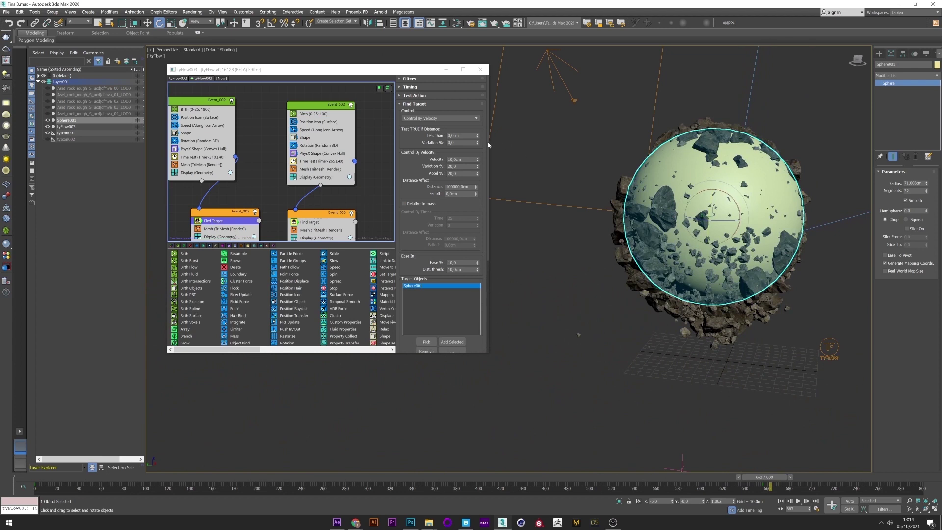
{"action": "left_click_drag", "start_coordinate": [488, 144], "coordinate": [489, 245]}
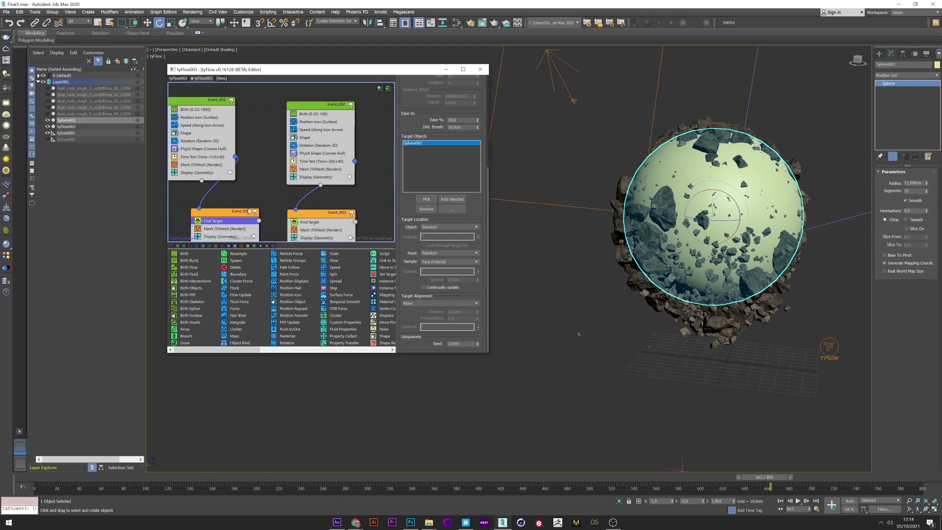
- Hide the target sphere again and compare the Time Test settings of the large-rock and small-rock events while scrubbing the timeline
{"action": "left_click_drag", "start_coordinate": [758, 481], "coordinate": [399, 479]}
{"action": "left_click", "coordinate": [48, 120]}
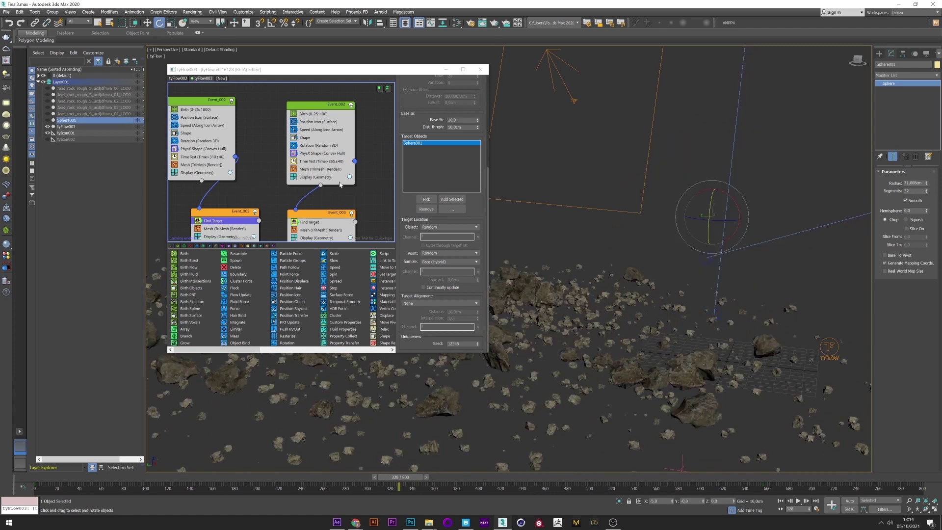
{"action": "left_click", "coordinate": [329, 162]}
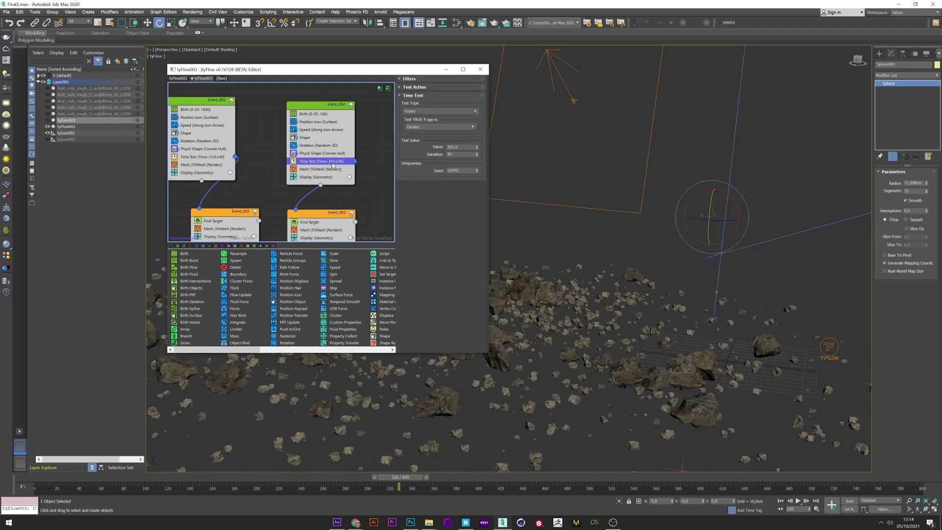
{"action": "left_click_drag", "start_coordinate": [398, 487], "coordinate": [481, 487]}
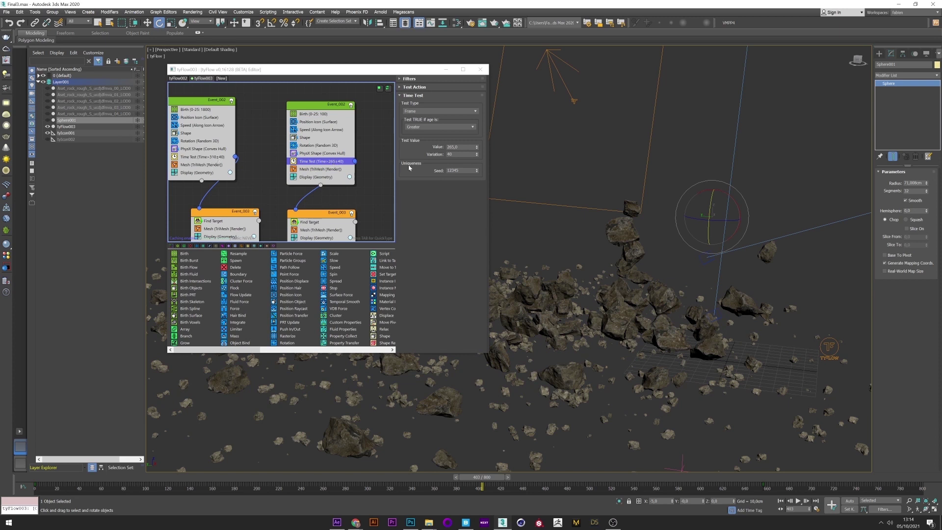
{"action": "left_click", "coordinate": [213, 157]}
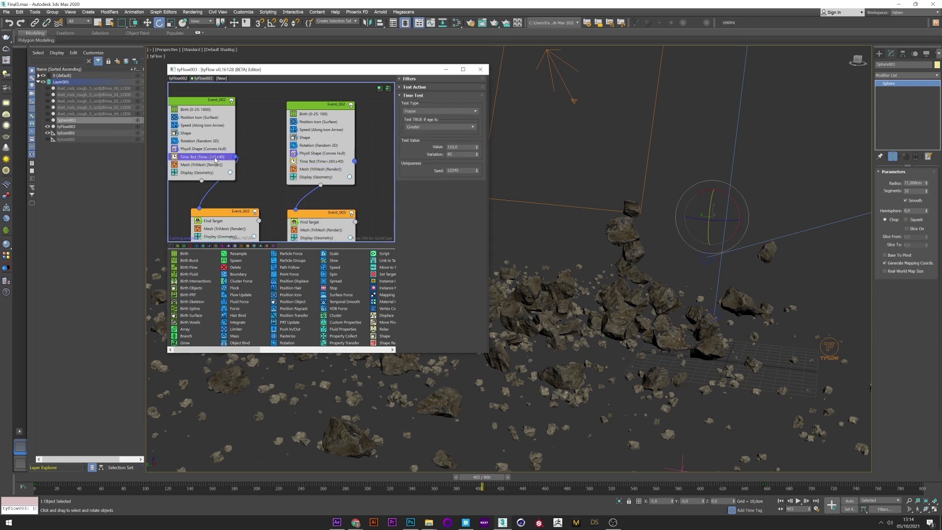
{"action": "left_click_drag", "start_coordinate": [481, 477], "coordinate": [441, 481]}
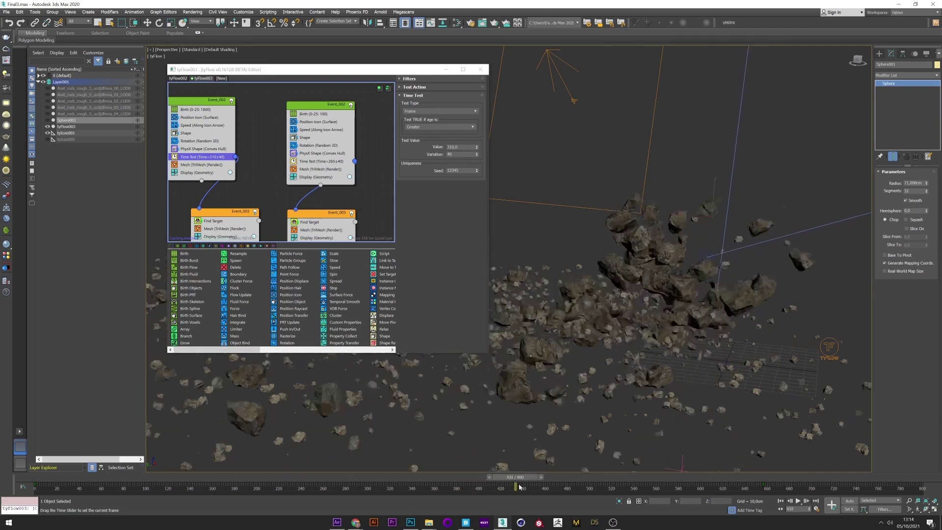
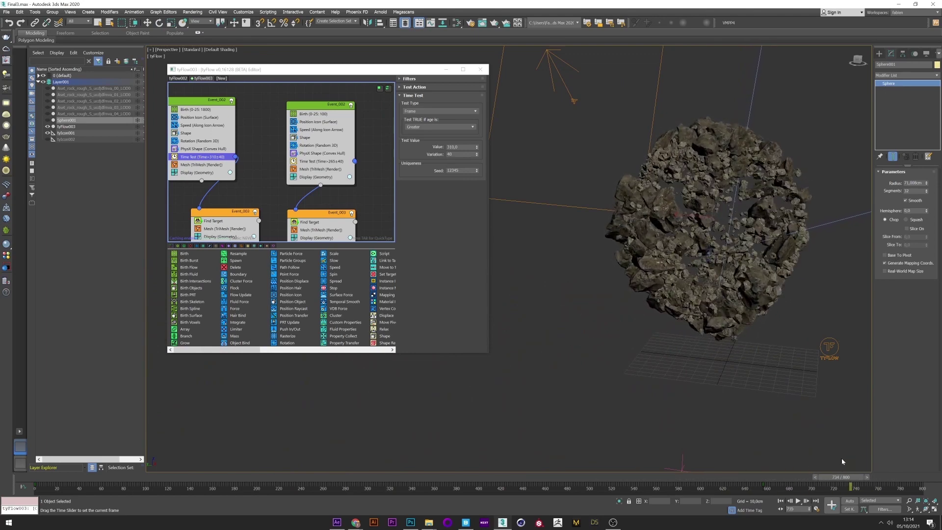
- Set the small-rock Find Target operator's acceleration to 5% and preview the slower gathering along the timeline
{"action": "left_click", "coordinate": [220, 221]}
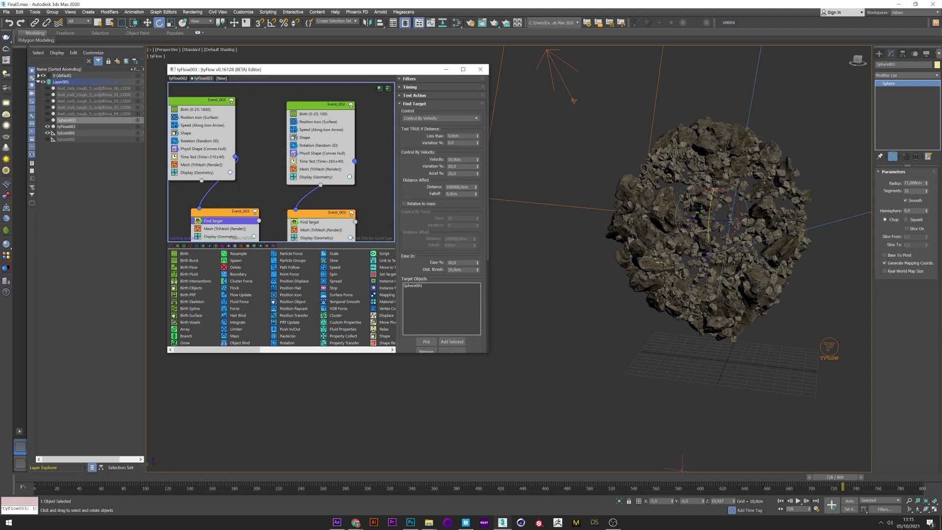
{"action": "double_click", "coordinate": [458, 173]}
{"action": "key", "text": "Return"}
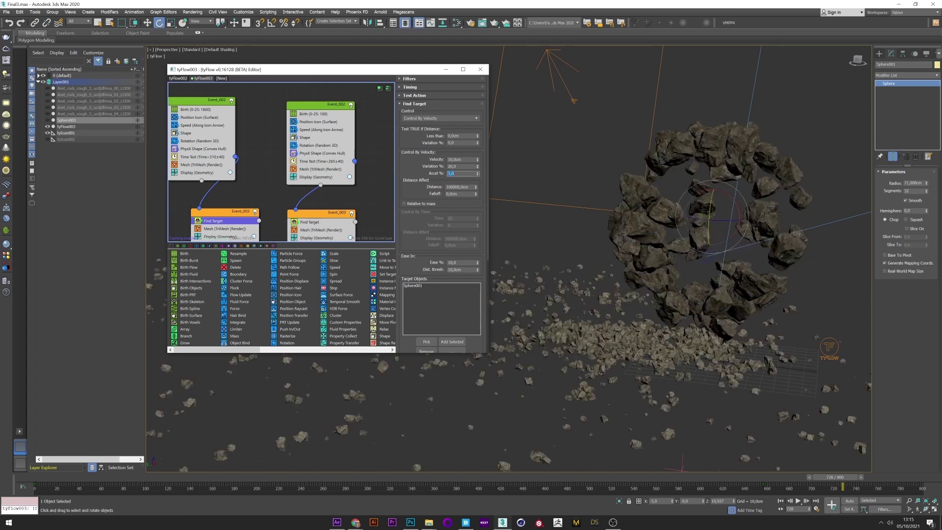
{"action": "left_click_drag", "start_coordinate": [219, 479], "coordinate": [873, 486]}
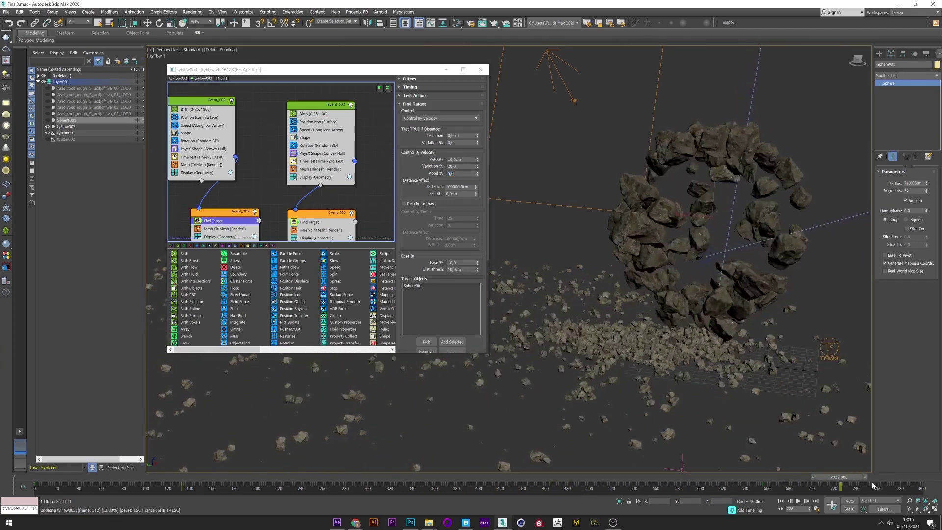
{"action": "left_click_drag", "start_coordinate": [483, 477], "coordinate": [741, 477]}
{"action": "key", "text": "e"}
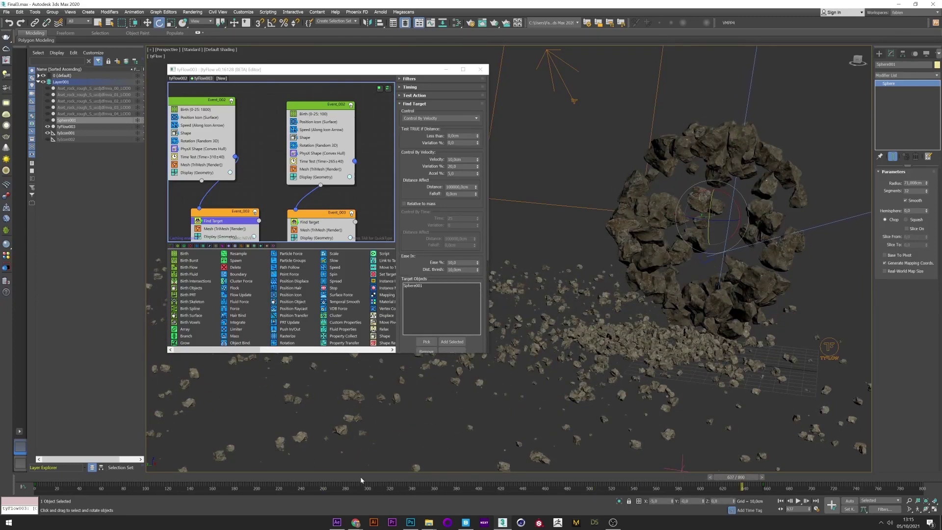
{"action": "key", "text": "/"}
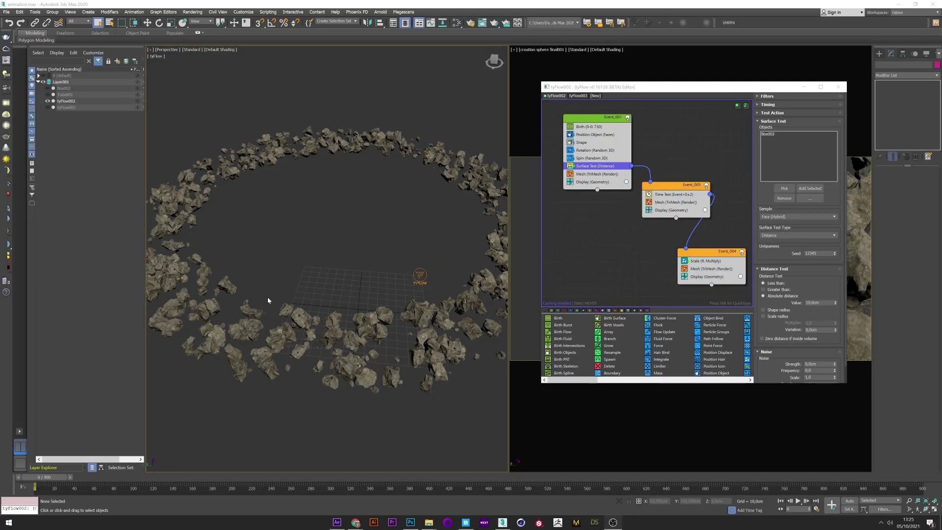
- Review the ring event's Birth and Position Object operators, briefly showing the Tube001 object the rocks are placed on
{"action": "left_click", "coordinate": [584, 127]}
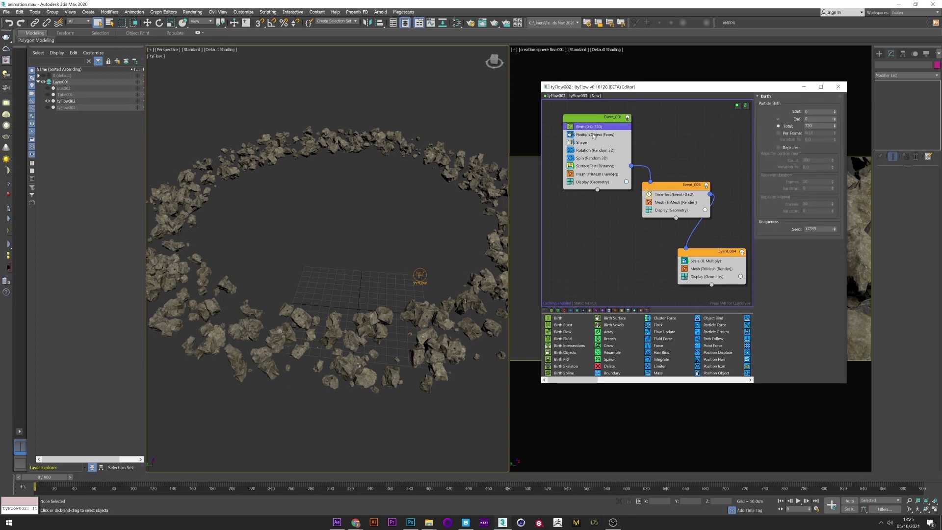
{"action": "left_click", "coordinate": [596, 135]}
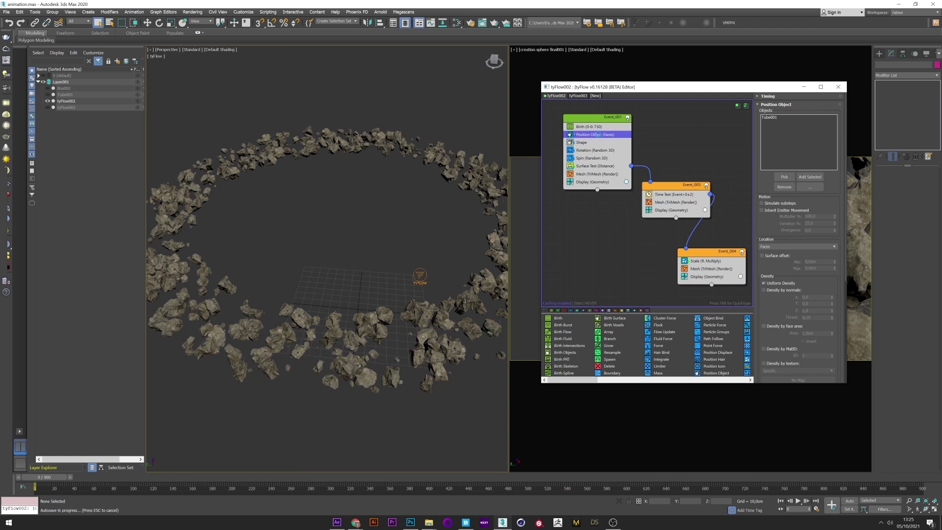
{"action": "left_click", "coordinate": [770, 118]}
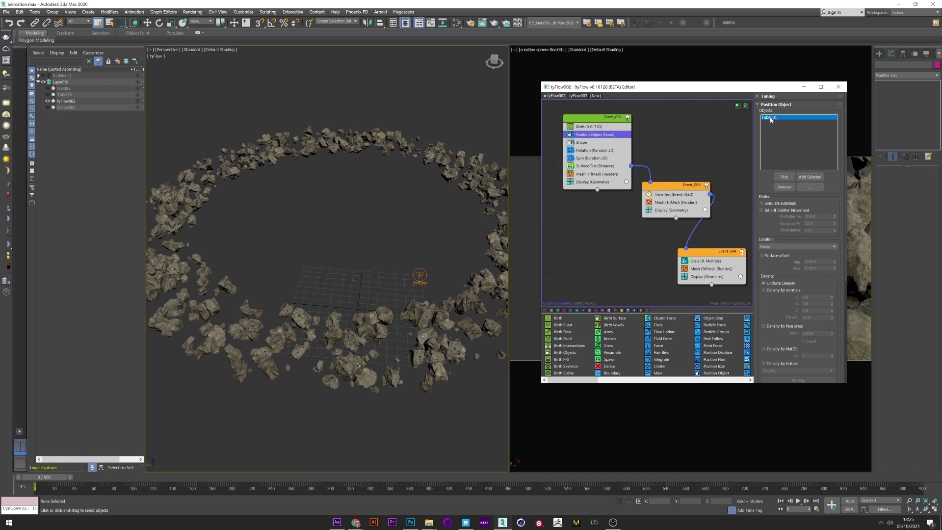
{"action": "left_click", "coordinate": [48, 95]}
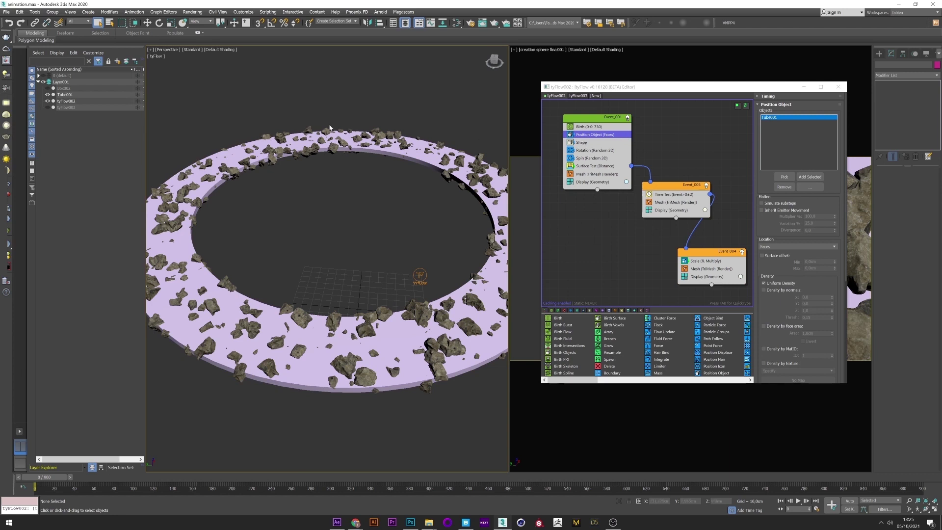
{"action": "left_click", "coordinate": [48, 95]}
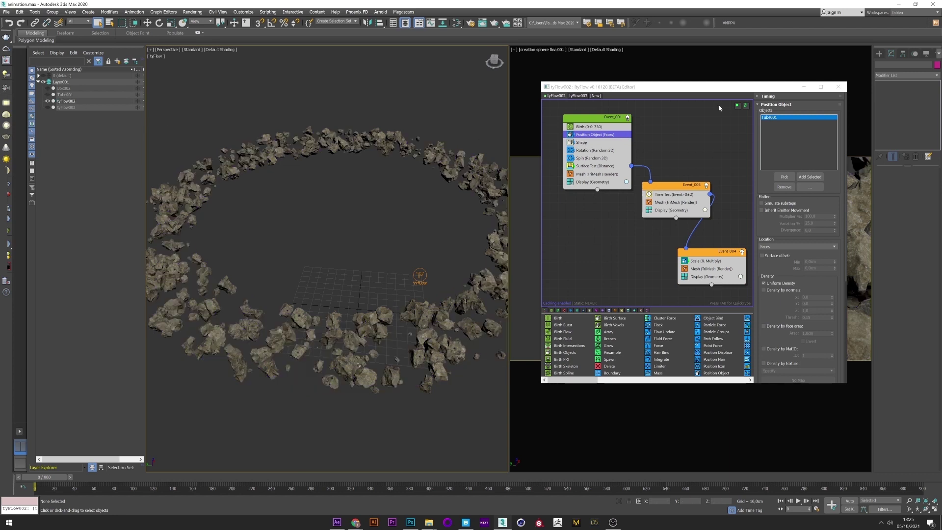
- Review the ring event's Shape, Rotation and Spin operators, including the scale, random 3D orientation and spin rate settings
{"action": "left_click", "coordinate": [583, 144]}
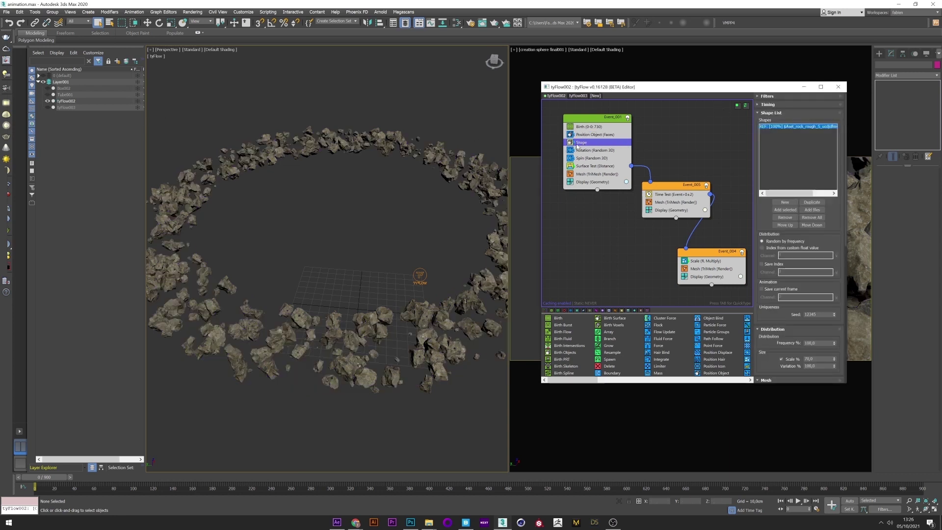
{"action": "left_click", "coordinate": [586, 151]}
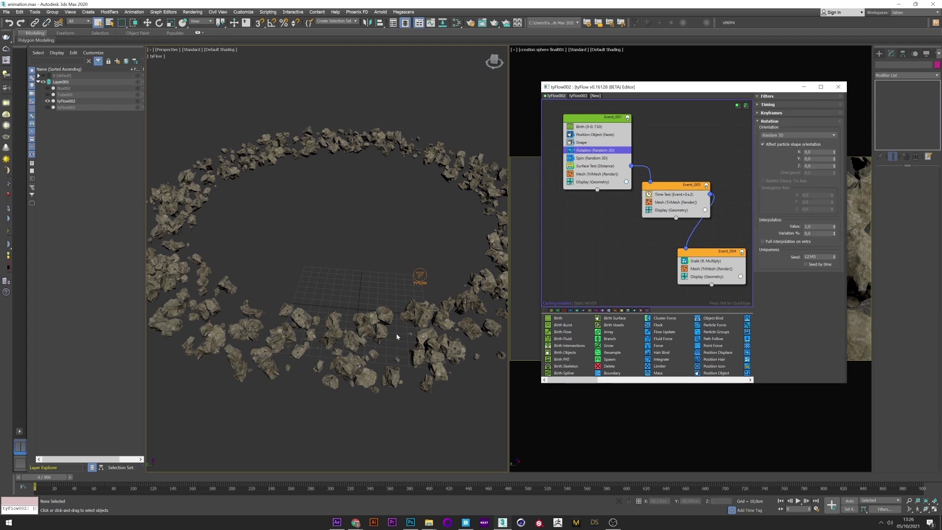
{"action": "left_click", "coordinate": [597, 158]}
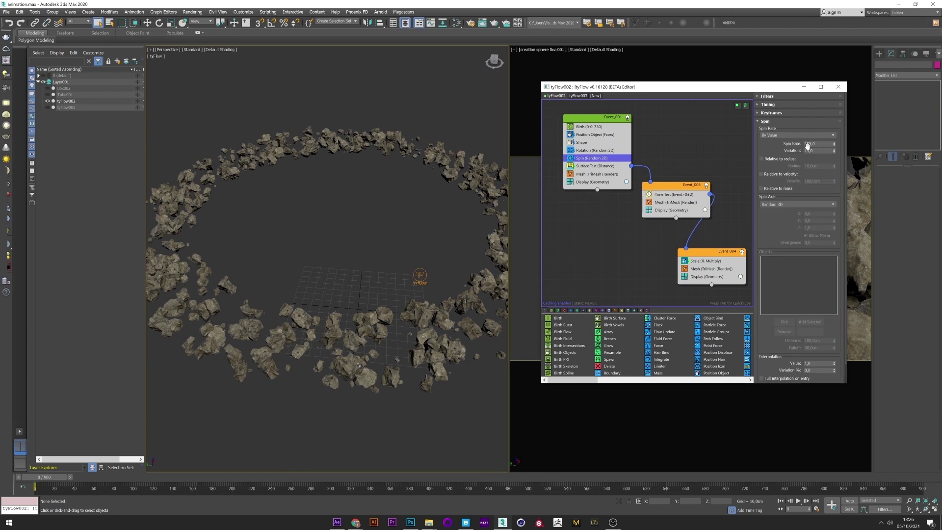
{"action": "left_click_drag", "start_coordinate": [54, 477], "coordinate": [34, 484]}
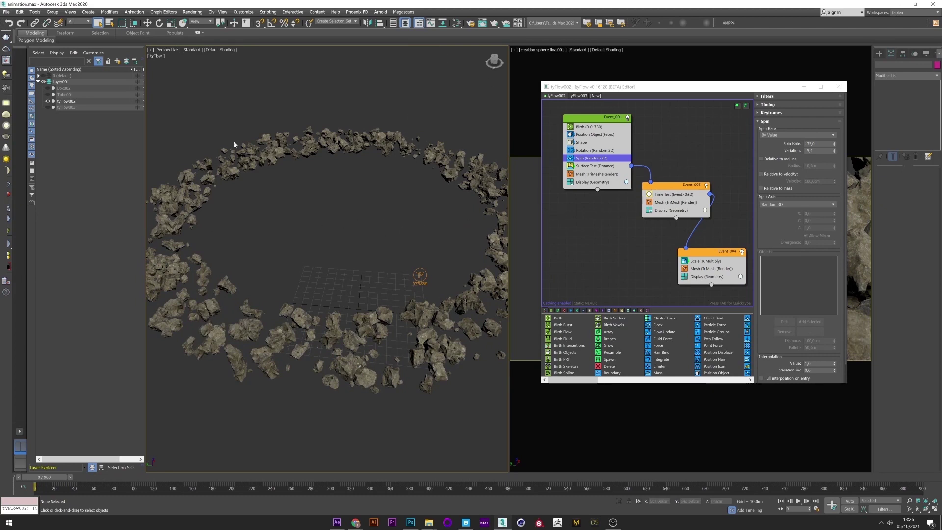
- Temporarily show Box002, scrub to about frame 62 to see it cross the ring, and examine the Surface Test that uses it
{"action": "left_click", "coordinate": [48, 89]}
{"action": "left_click", "coordinate": [64, 88]}
{"action": "key", "text": "z"}
{"action": "left_click_drag", "start_coordinate": [49, 476], "coordinate": [107, 466]}
{"action": "key", "text": "q"}
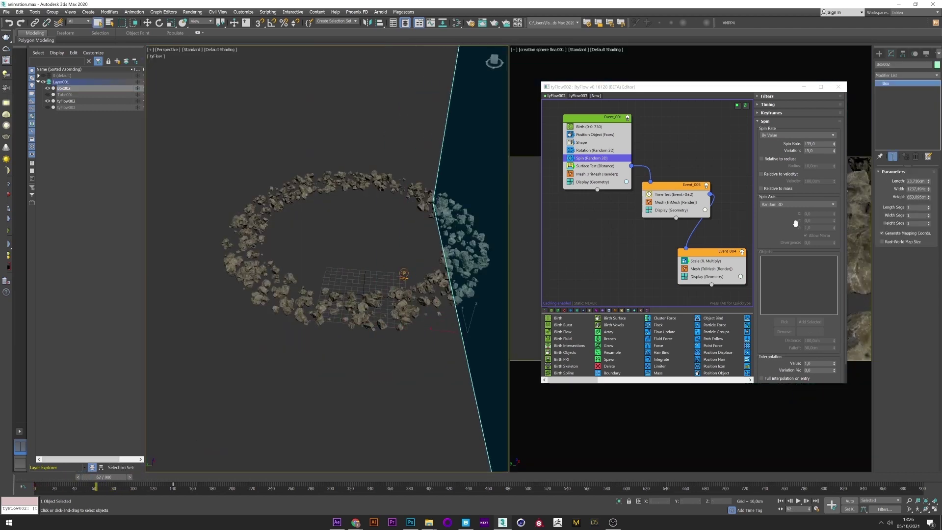
{"action": "left_click", "coordinate": [603, 166]}
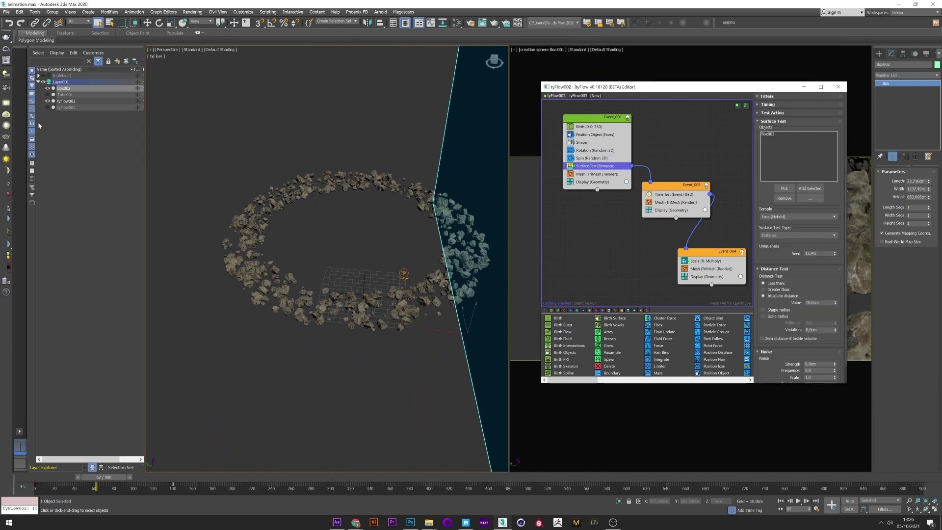
{"action": "left_click", "coordinate": [48, 89]}
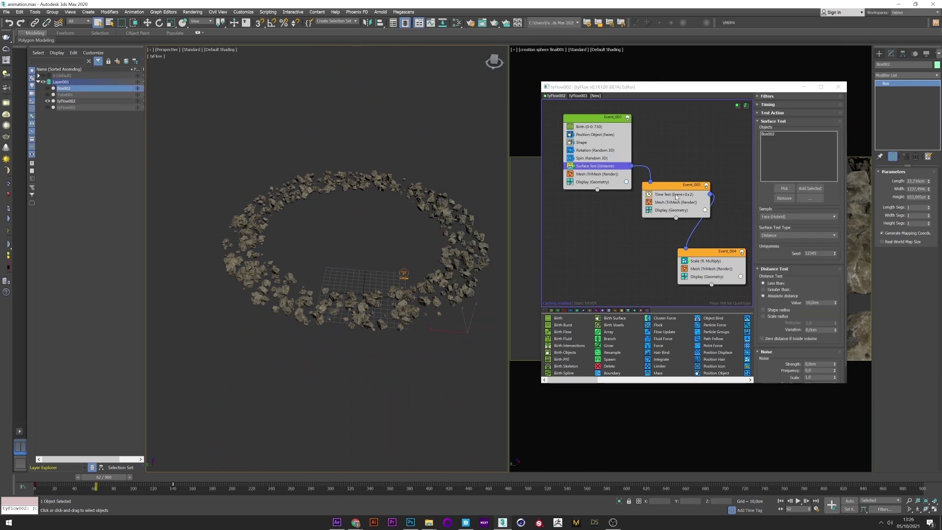
- Review the Time Test and Scale operators of the two follow-up events and preview the rocks shrinking to about frame 85
{"action": "left_click", "coordinate": [674, 194]}
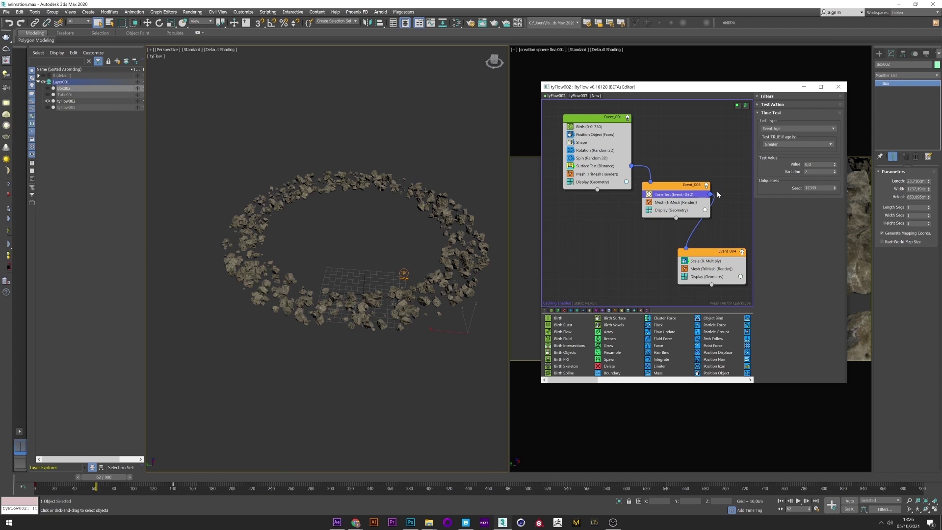
{"action": "left_click", "coordinate": [692, 262]}
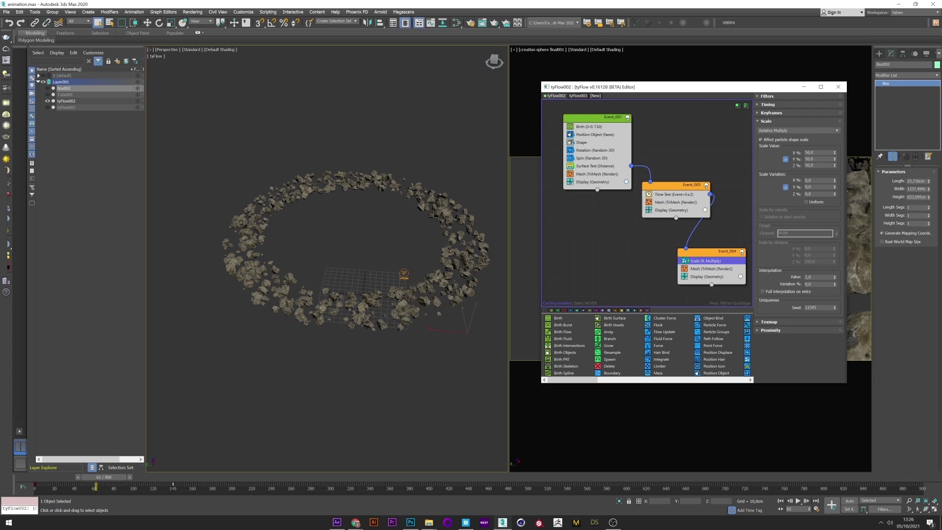
{"action": "left_click", "coordinate": [48, 479]}
{"action": "left_click_drag", "start_coordinate": [48, 479], "coordinate": [136, 454]}
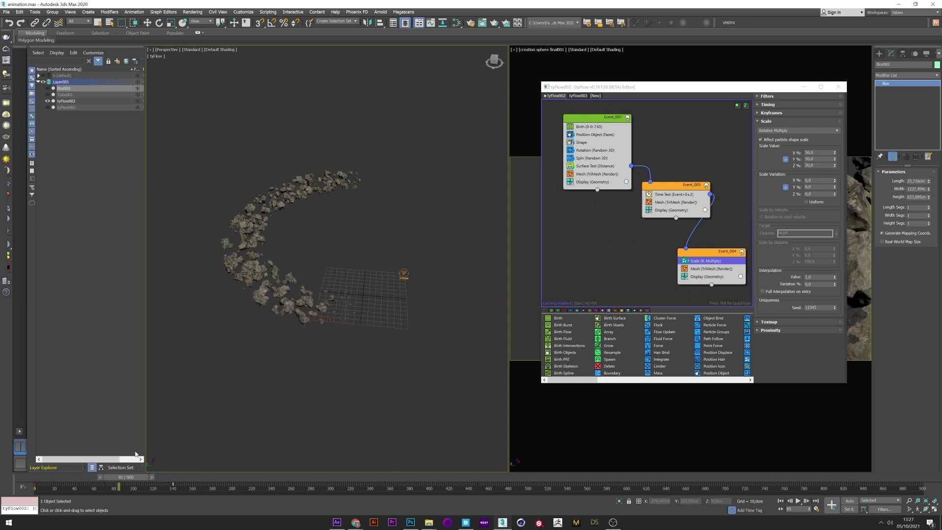
- Select tyFlow002 and enable its simulation retimer in by-frame mode
{"action": "left_click", "coordinate": [95, 151]}
{"action": "left_click", "coordinate": [66, 100]}
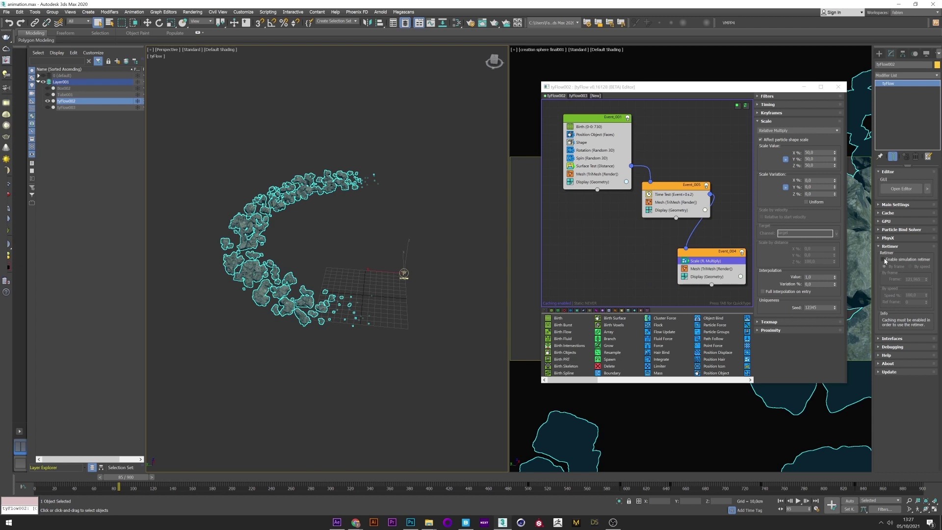
{"action": "left_click", "coordinate": [882, 259]}
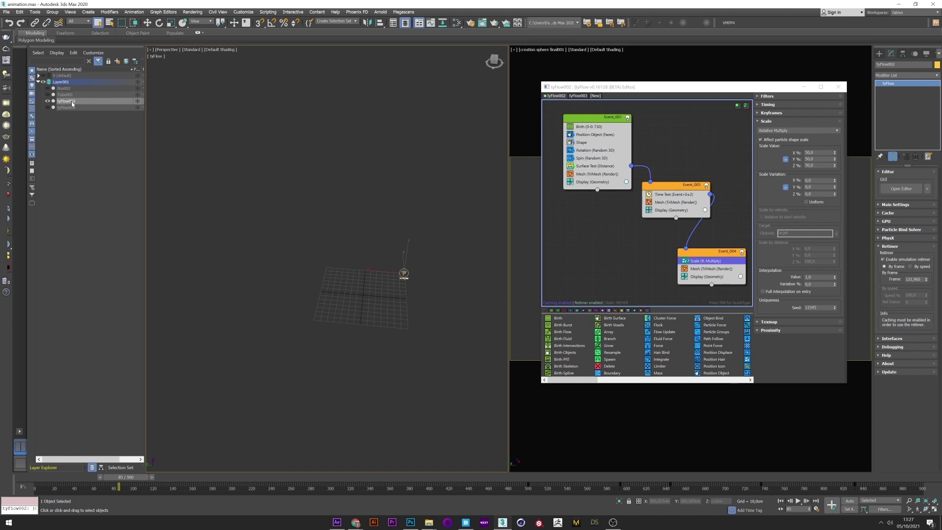
- Scrub to about frame 764 to preview the retimed ring and unhide tyFlow003 to view both particle systems together
{"action": "left_click_drag", "start_coordinate": [546, 481], "coordinate": [781, 456]}
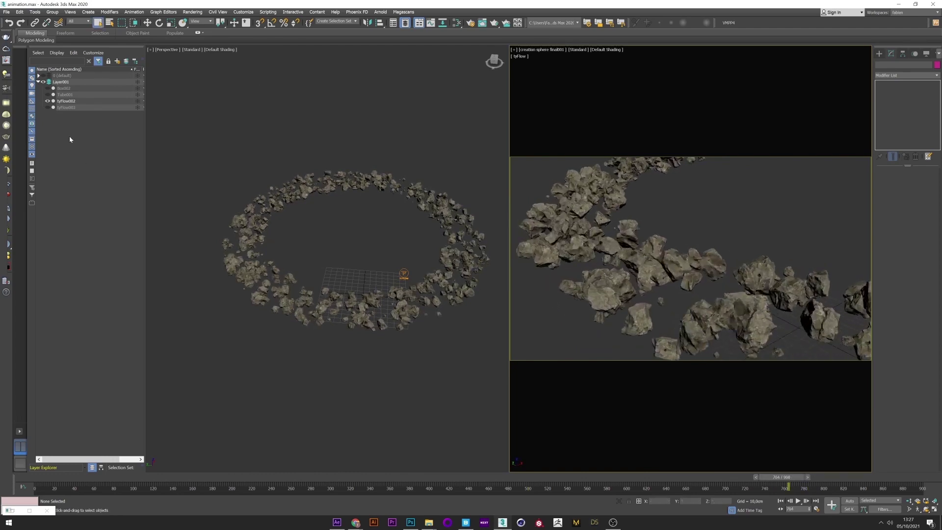
{"action": "left_click", "coordinate": [48, 108]}
{"action": "mouse_move", "coordinate": [787, 478]}
{"action": "left_mouse_down"}
{"action": "mouse_move", "coordinate": [798, 480]}
{"action": "mouse_move", "coordinate": [570, 477]}
{"action": "mouse_move", "coordinate": [785, 479]}
{"action": "left_mouse_up"}
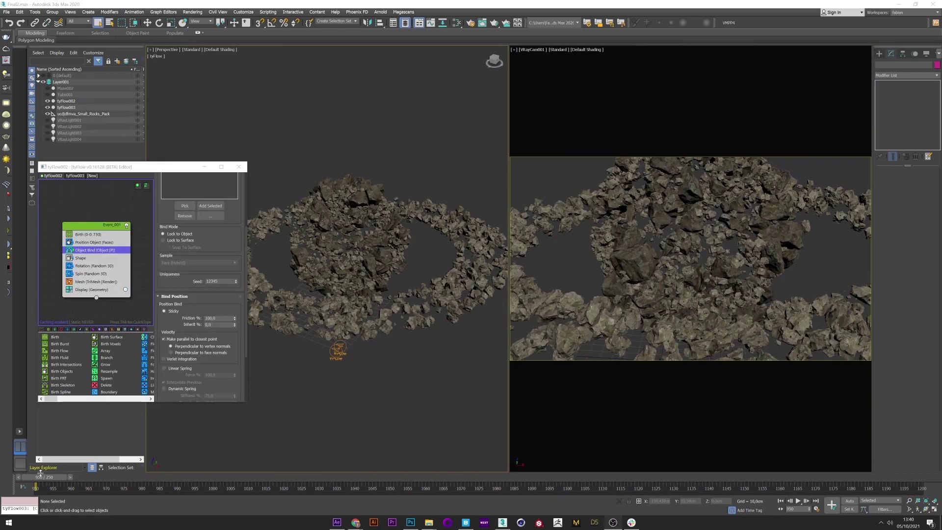
- Temporarily show and select Tube001, and scrub between about frames 950 and 1050 to see it turn with the ring rocks
{"action": "left_click_drag", "start_coordinate": [41, 472], "coordinate": [342, 420]}
{"action": "key", "text": "q"}
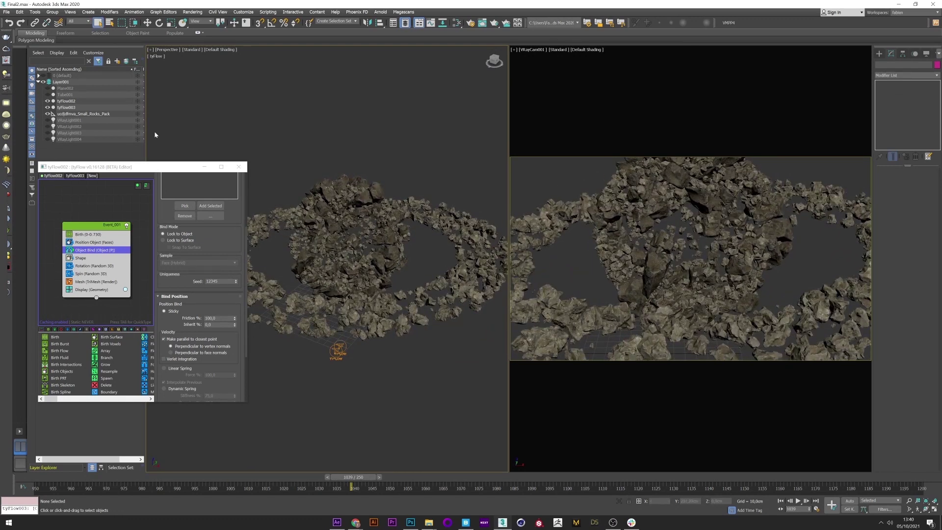
{"action": "left_click", "coordinate": [47, 94]}
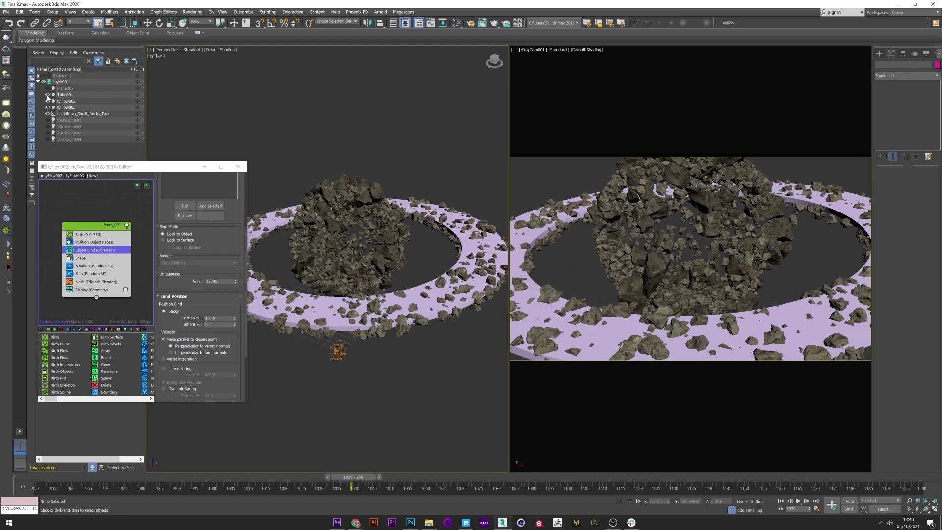
{"action": "left_click", "coordinate": [337, 329]}
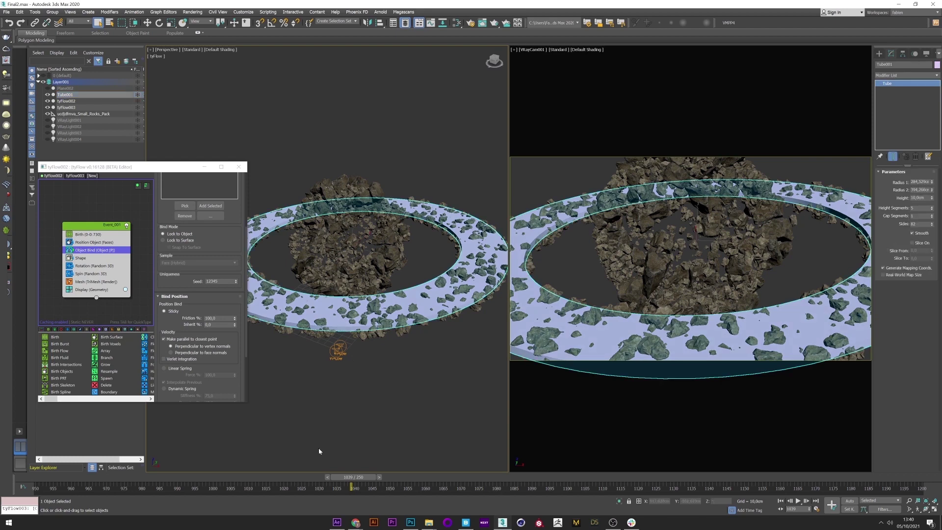
{"action": "left_click_drag", "start_coordinate": [356, 480], "coordinate": [391, 480]}
{"action": "key", "text": "q"}
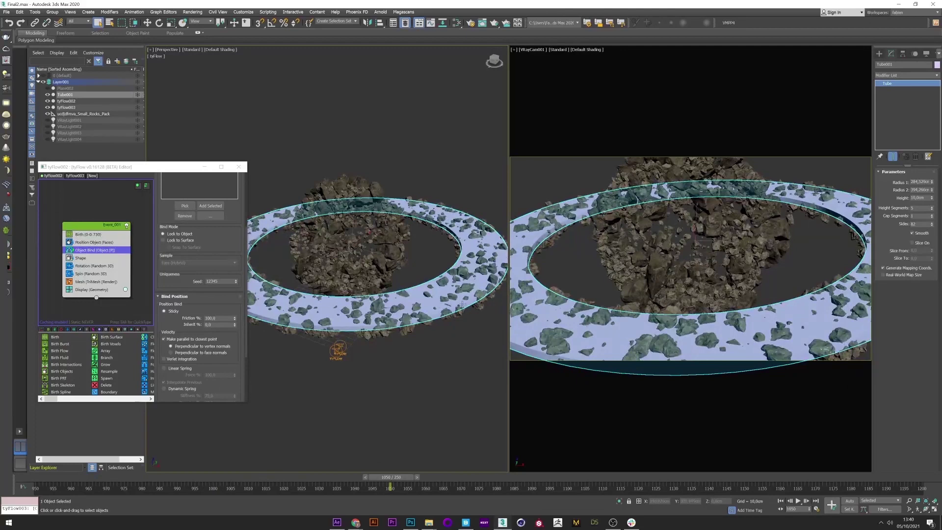
{"action": "key", "text": "/"}
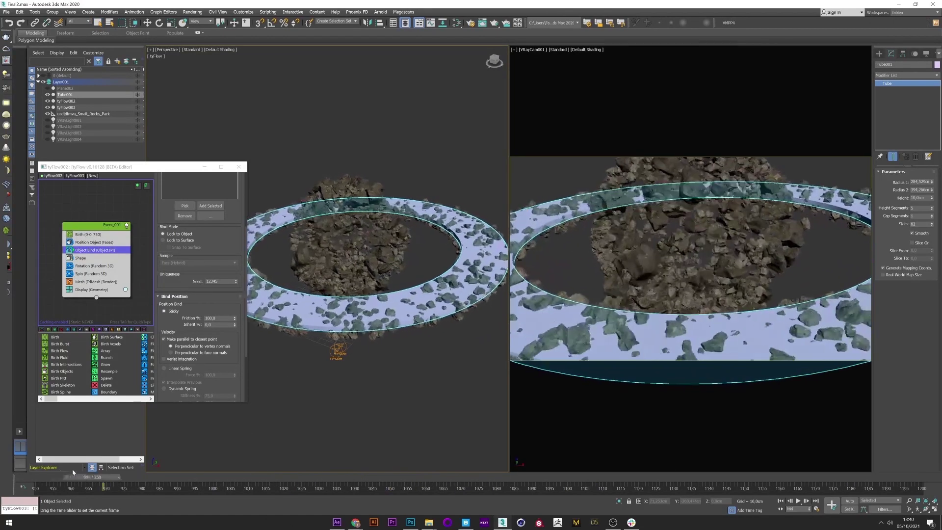
- Review the Birth, Position Object and Object Bind operators of tyFlow002 and preview the ring up to frame 1200
{"action": "left_click", "coordinate": [100, 235]}
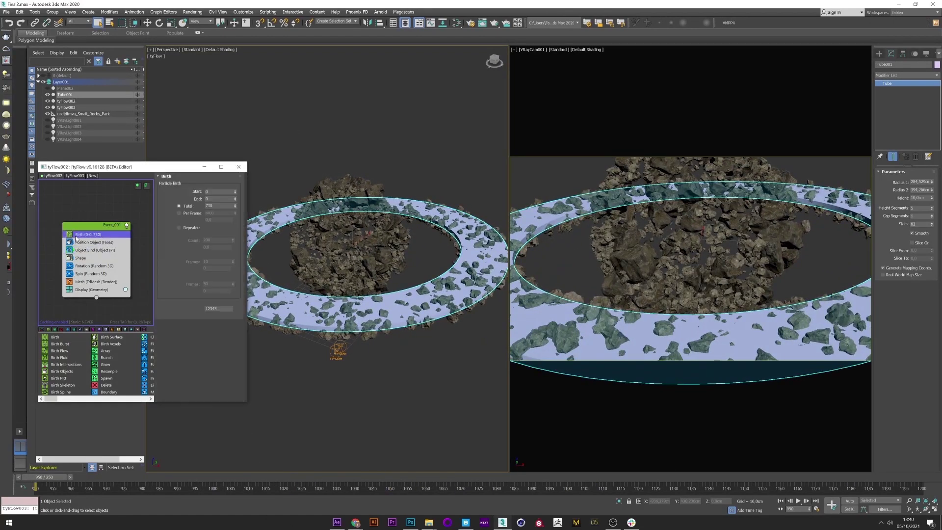
{"action": "left_click", "coordinate": [91, 242]}
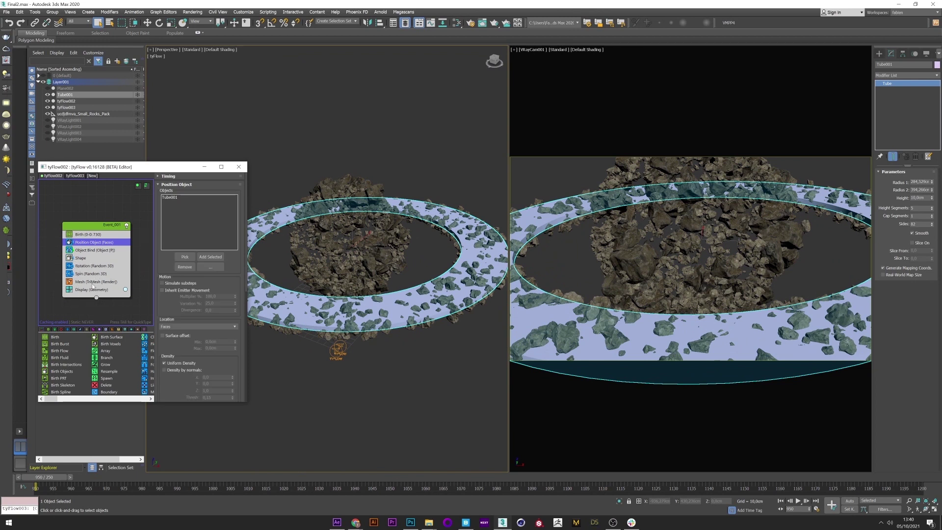
{"action": "left_click", "coordinate": [87, 251]}
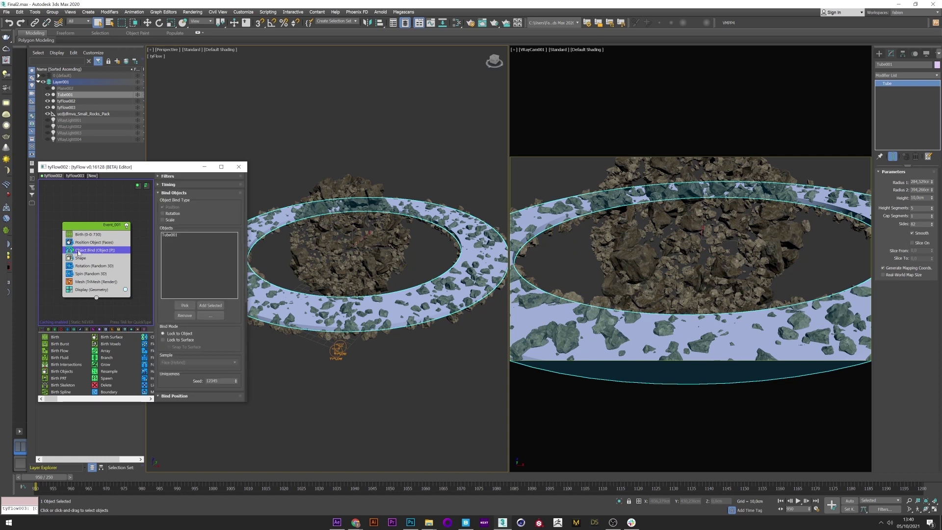
{"action": "left_click", "coordinate": [172, 235]}
{"action": "scroll", "coordinate": [235, 290], "scroll_direction": "down", "scroll_amount": 5}
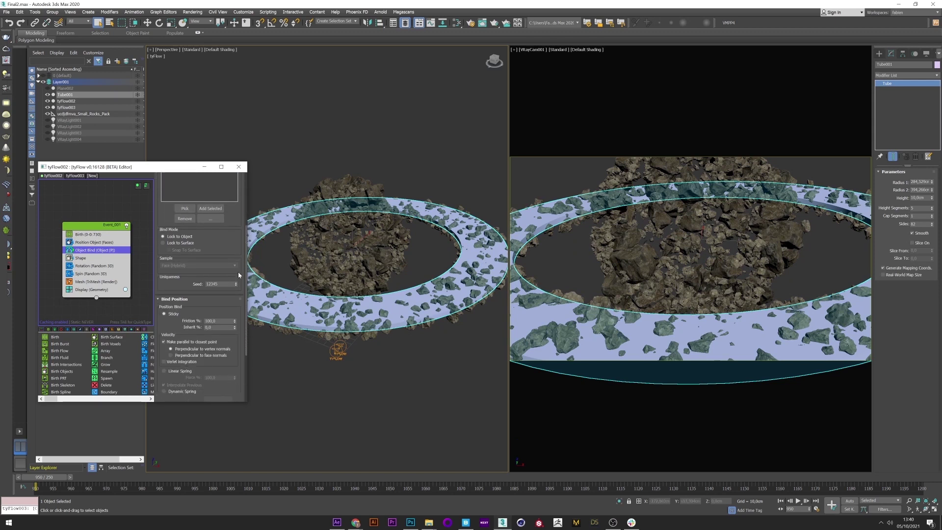
{"action": "scroll", "coordinate": [236, 289], "scroll_direction": "up", "scroll_amount": 1}
{"action": "left_click_drag", "start_coordinate": [48, 477], "coordinate": [912, 468]}
- Hide Tube001 and unhide the ground plane Plane002
{"action": "left_click", "coordinate": [48, 95]}
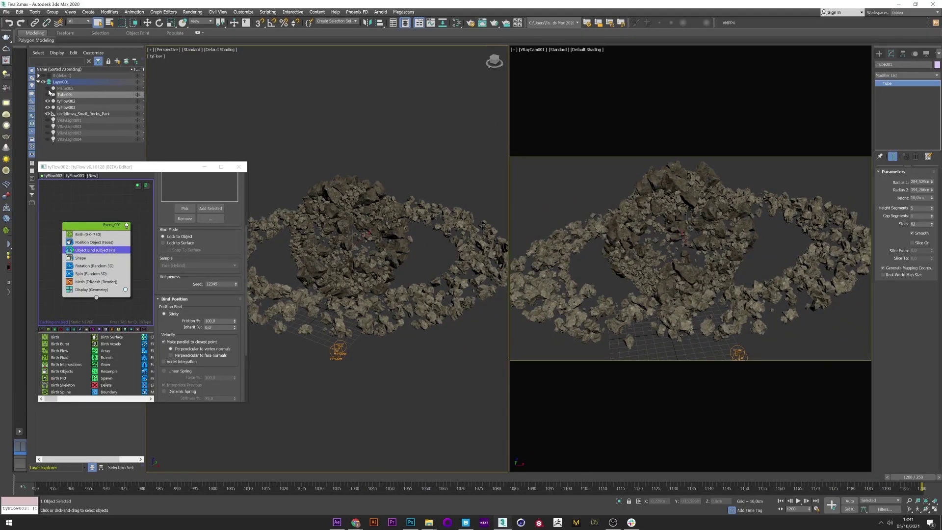
{"action": "left_click", "coordinate": [48, 89]}
{"action": "left_click", "coordinate": [335, 150]}
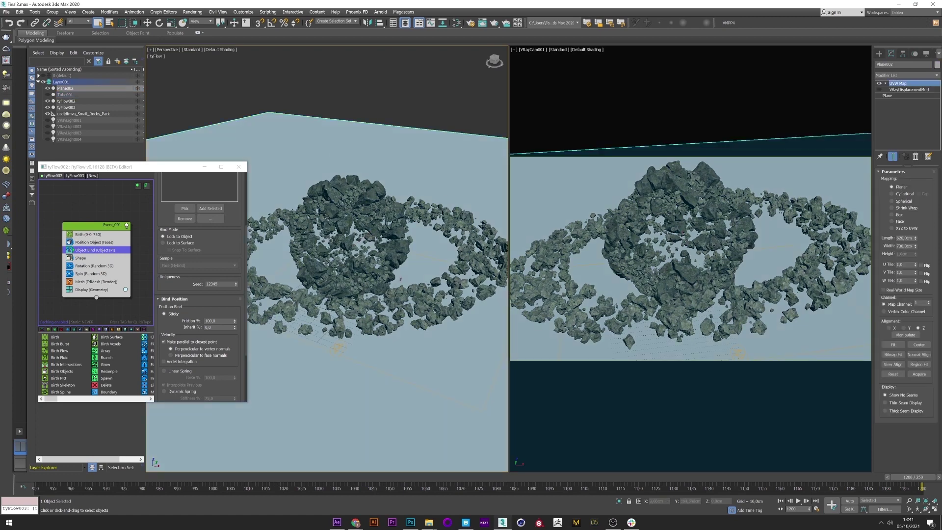
{"action": "left_click", "coordinate": [185, 70]}
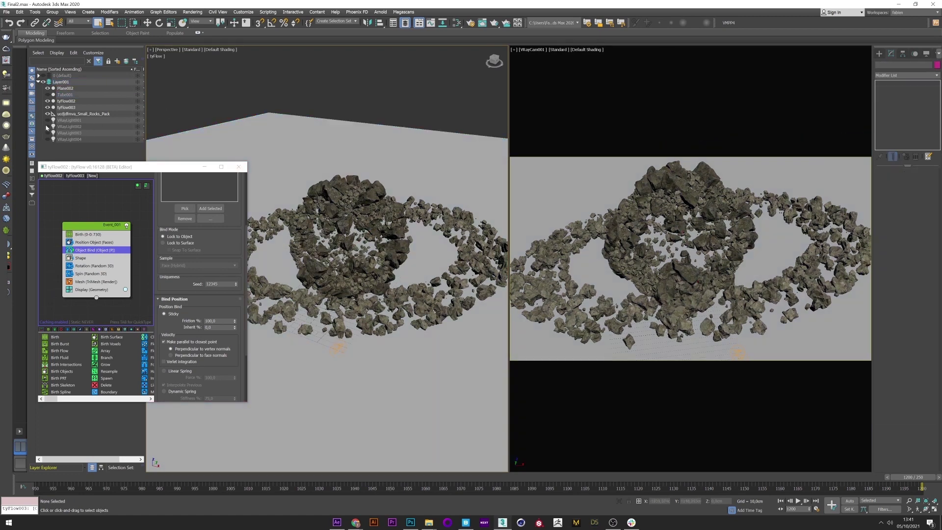
- Unhide the four lights VRayLight001 to VRayLight004 together
{"action": "left_click", "coordinate": [67, 120]}
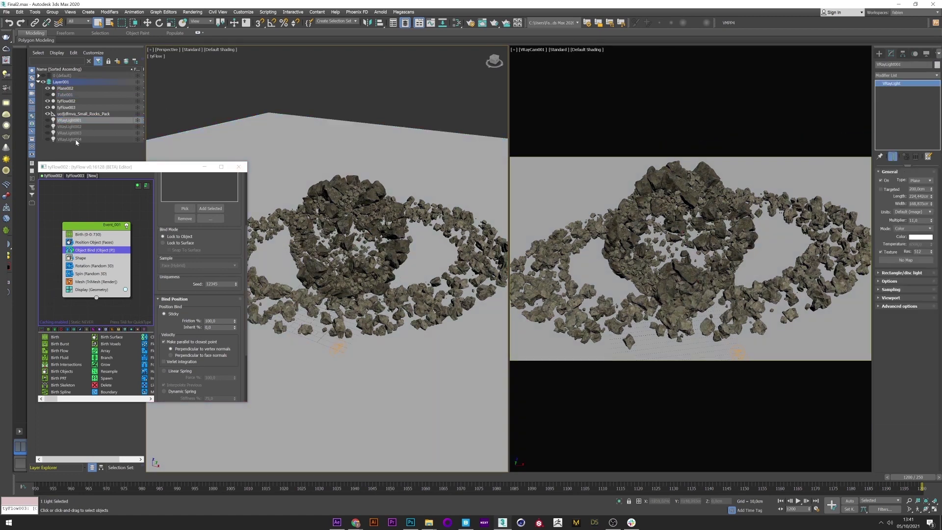
{"action": "left_click", "coordinate": [74, 139], "text": "shift"}
{"action": "left_click", "coordinate": [48, 139]}
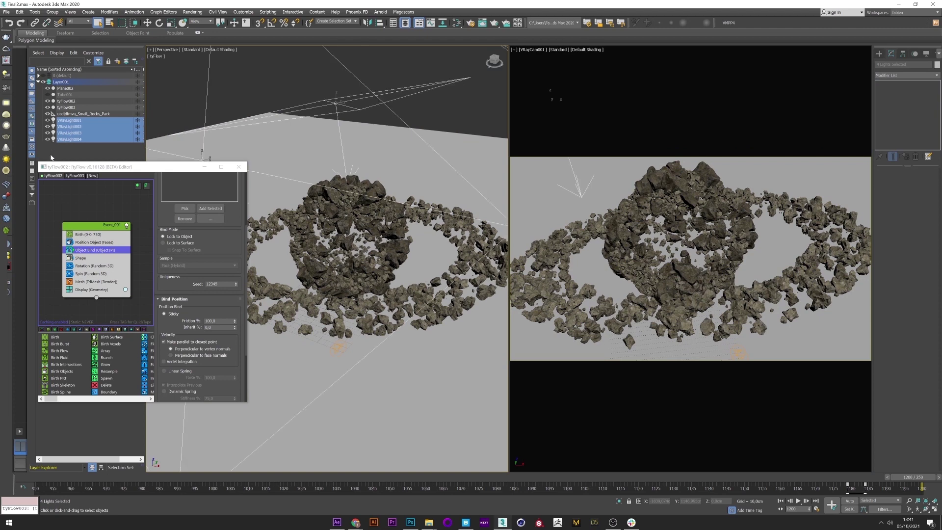
- Examine Plane002's modifiers, the sphere light inside the rock sphere and the plane light beside the ring
{"action": "left_click", "coordinate": [65, 88]}
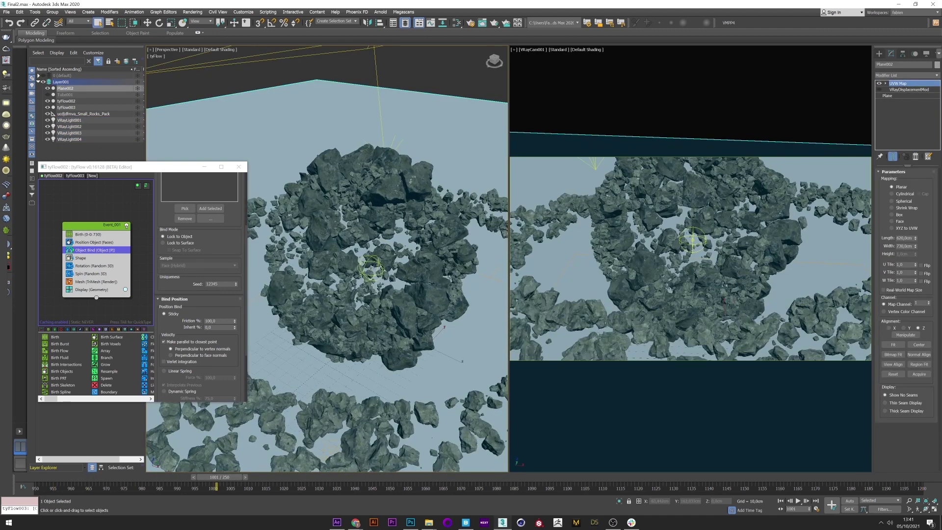
{"action": "left_click", "coordinate": [372, 267]}
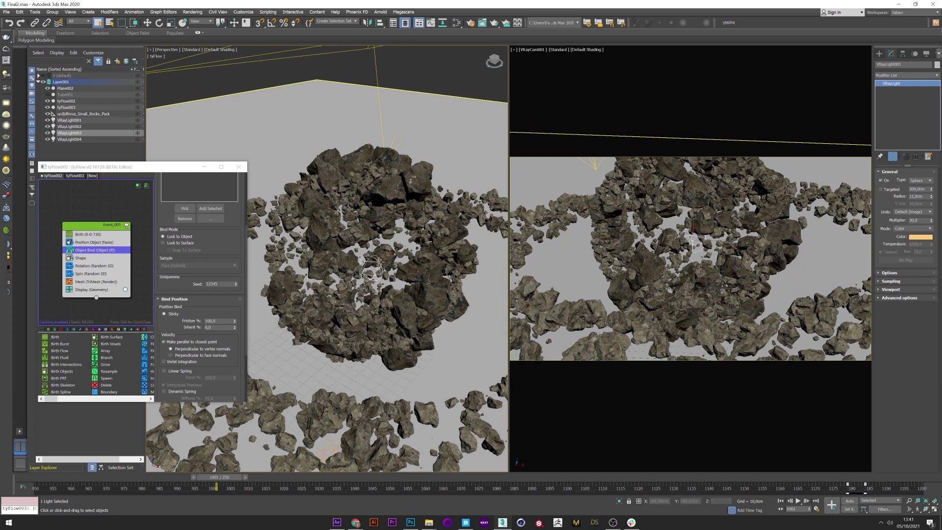
{"action": "scroll", "coordinate": [365, 206], "scroll_direction": "down", "scroll_amount": 5}
{"action": "middle_click_drag", "start_coordinate": [353, 203], "coordinate": [366, 200], "text": "alt"}
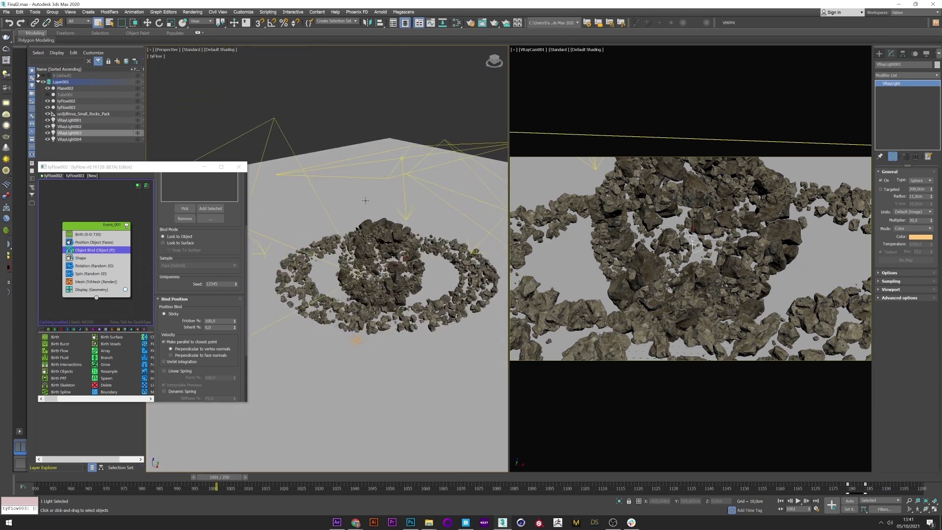
{"action": "left_click", "coordinate": [260, 231]}
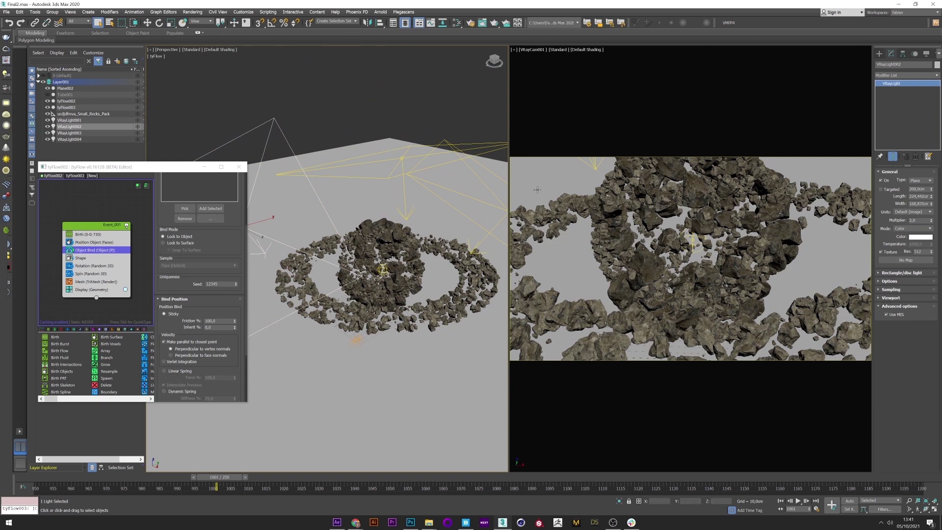
{"action": "middle_click_drag", "start_coordinate": [392, 145], "coordinate": [408, 142], "text": "alt"}
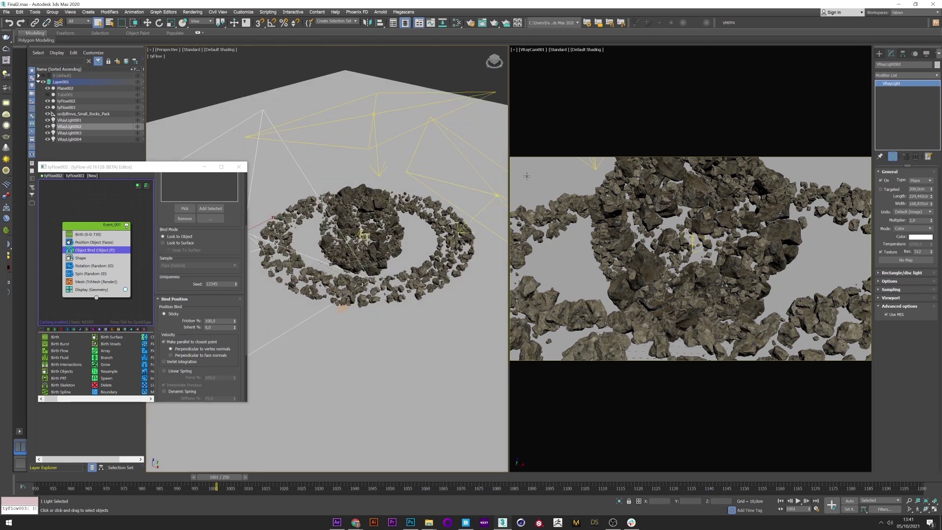
- Open the render setup and examine the parameters of the VRayExtraTex render element
{"action": "left_click", "coordinate": [470, 23]}
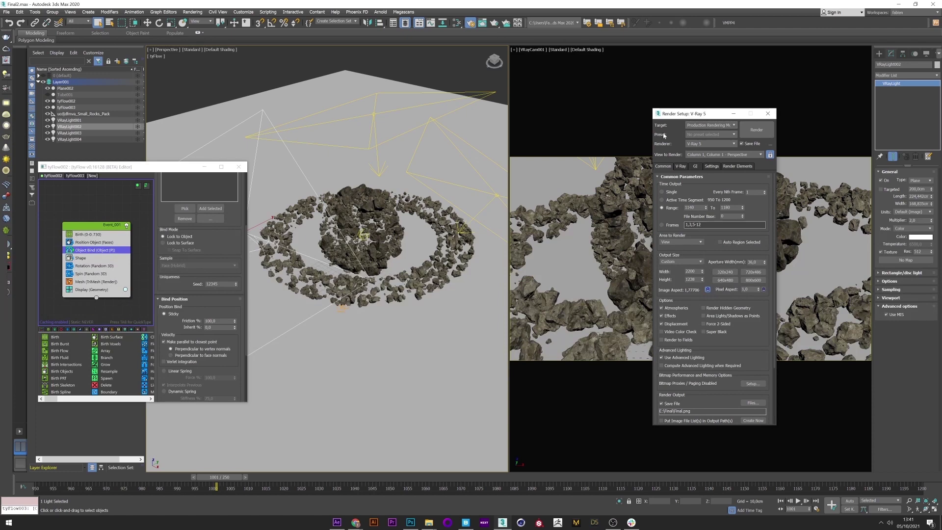
{"action": "left_click", "coordinate": [737, 166]}
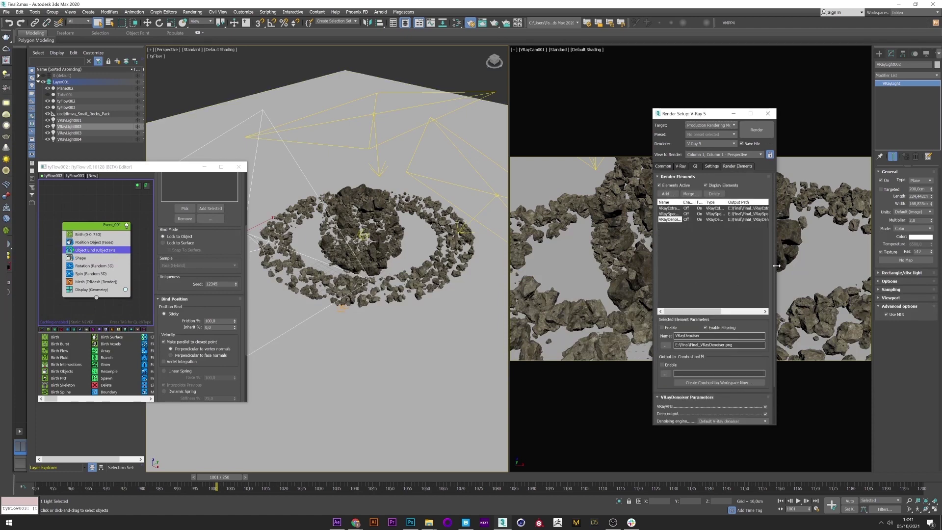
{"action": "left_click", "coordinate": [668, 208]}
{"action": "scroll", "coordinate": [696, 245], "scroll_direction": "down", "scroll_amount": 2}
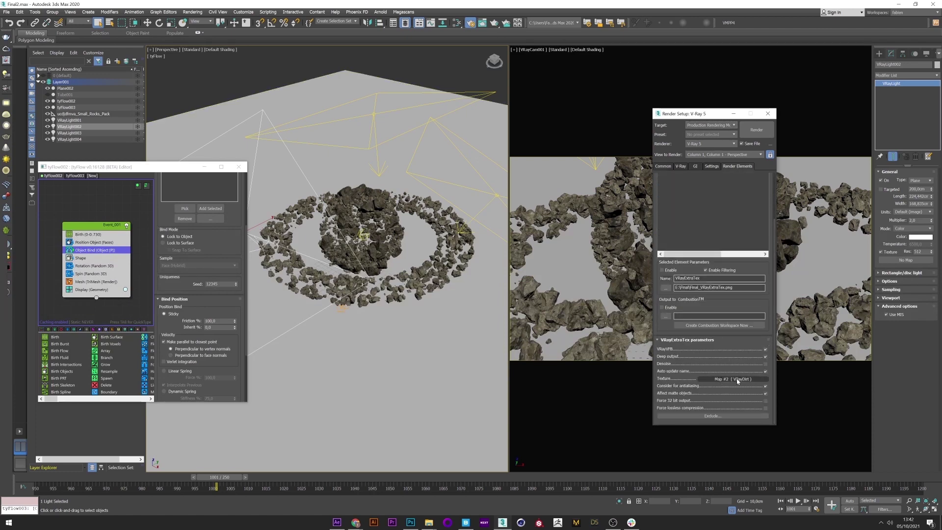
- Bring the VRayExtraTex element's VRayDirt map into the Slate Material Editor and open its parameters
{"action": "left_click", "coordinate": [456, 22]}
{"action": "left_click_drag", "start_coordinate": [732, 378], "coordinate": [374, 280]}
{"action": "left_click", "coordinate": [392, 349]}
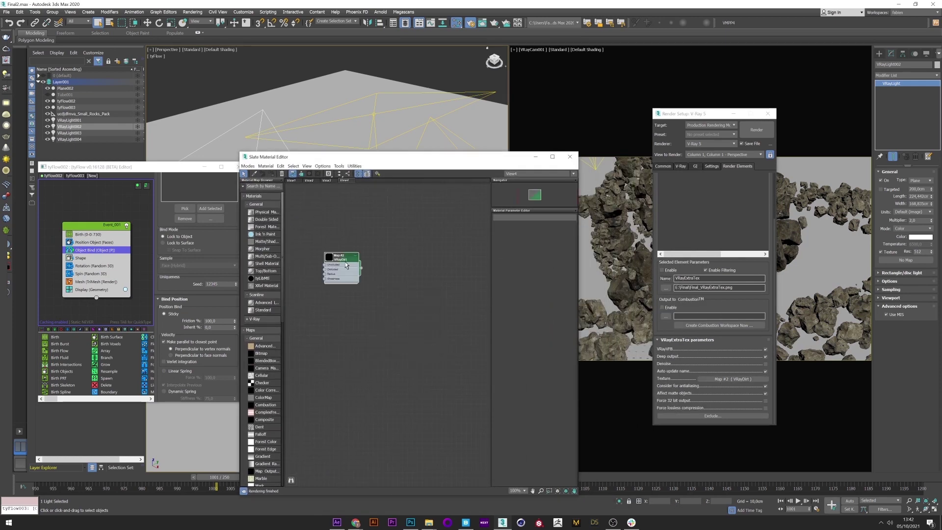
{"action": "double_click", "coordinate": [336, 260]}
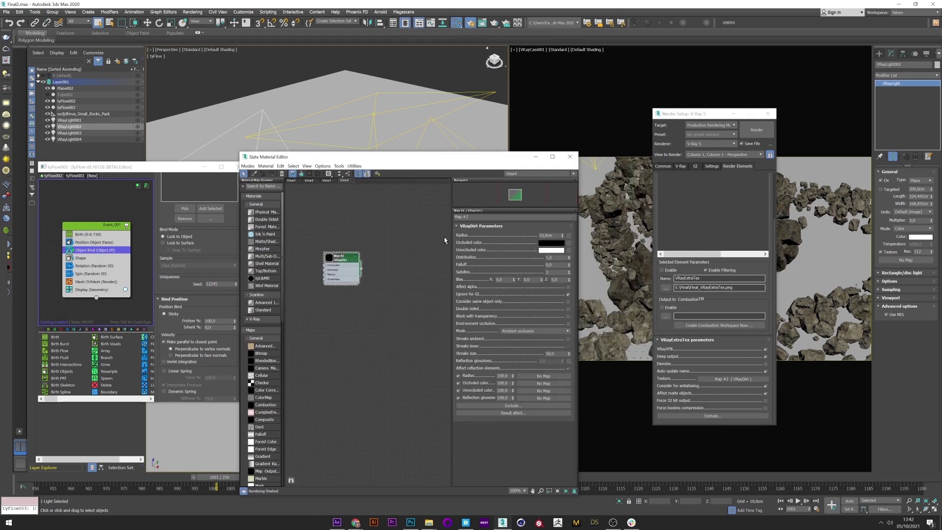
- Locate VRayDirt among the V-Ray map types available in the material editor
{"action": "right_click", "coordinate": [348, 327]}
{"action": "mouse_move", "coordinate": [377, 336]}
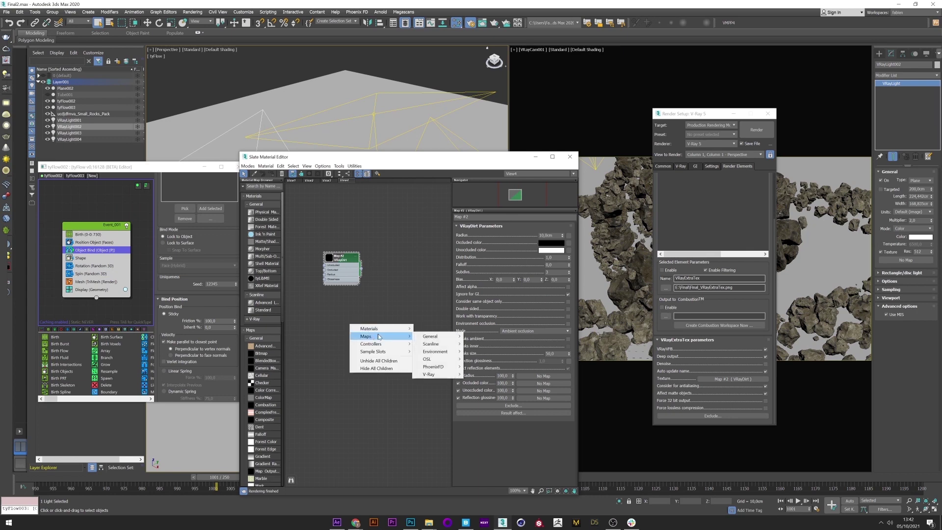
{"action": "mouse_move", "coordinate": [436, 376]}
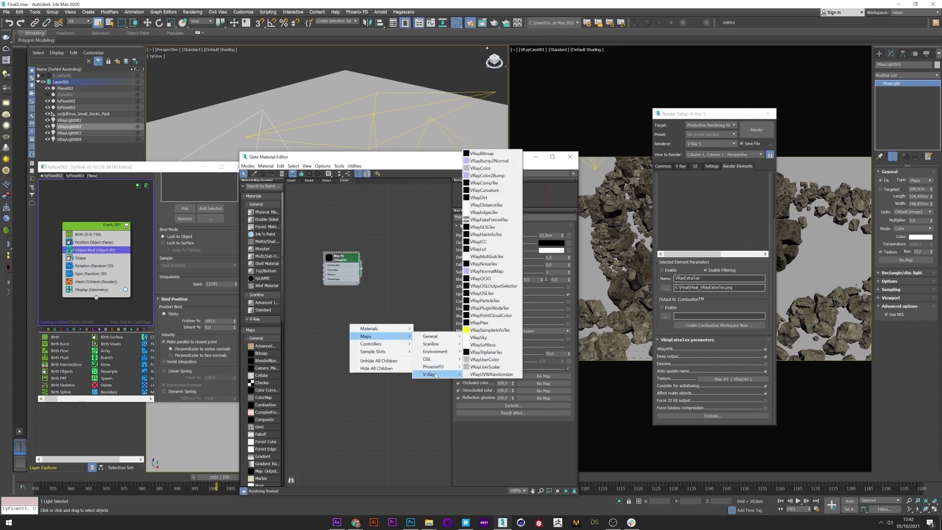
{"action": "left_click", "coordinate": [481, 198]}
- Examine the VRaySpecular and VRayDenoiser entries in the render elements list
{"action": "scroll", "coordinate": [711, 221], "scroll_direction": "up", "scroll_amount": 3}
{"action": "left_click", "coordinate": [667, 215]}
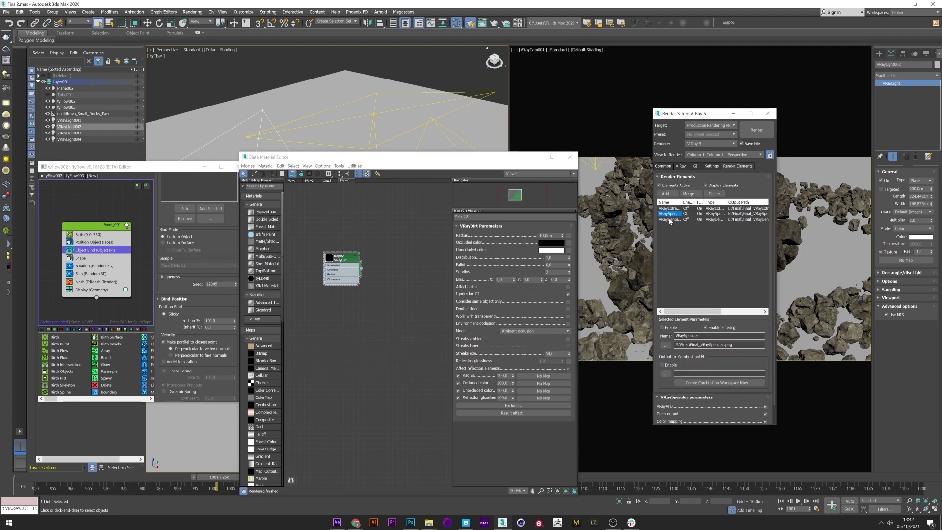
{"action": "left_click", "coordinate": [668, 219]}
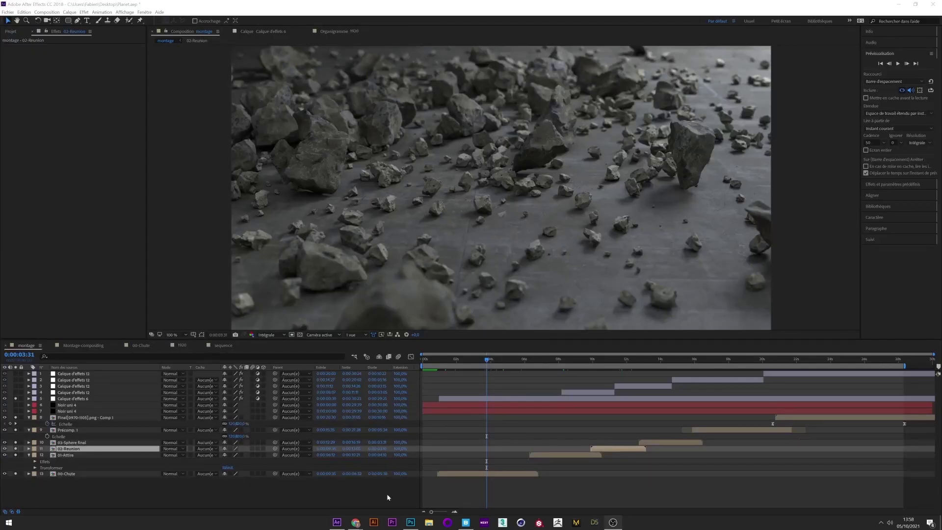
- Switch to the After Effects montage composition, select the 00-Chute layer and preview the edit at about 7 and 11 seconds
{"action": "left_click", "coordinate": [460, 474]}
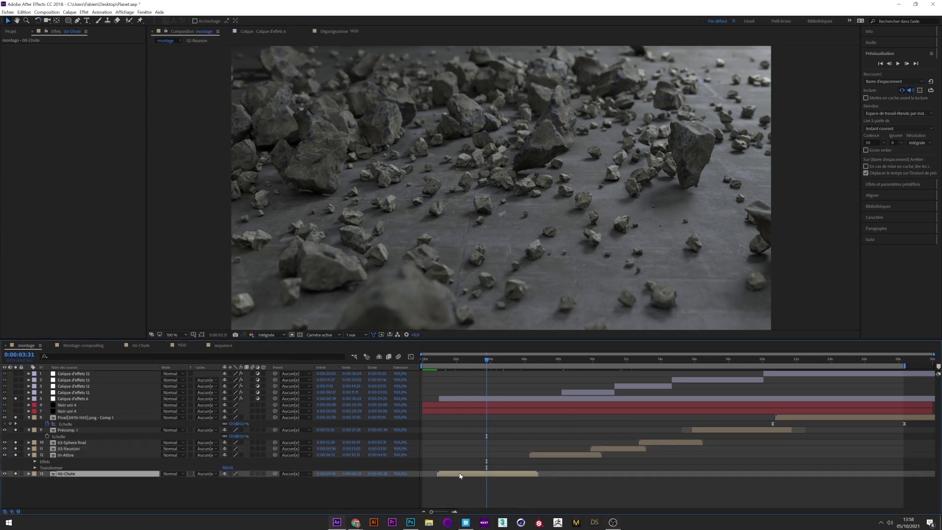
{"action": "left_click", "coordinate": [546, 363]}
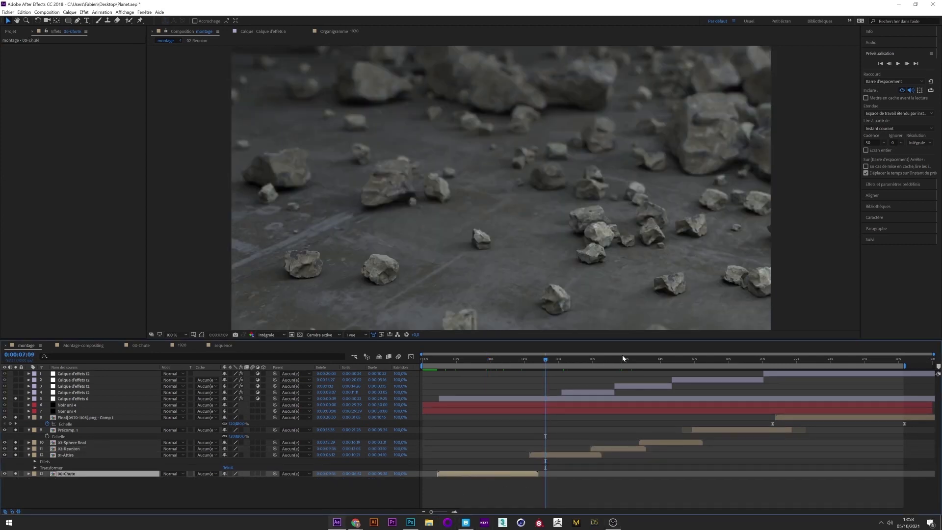
{"action": "left_click", "coordinate": [622, 360]}
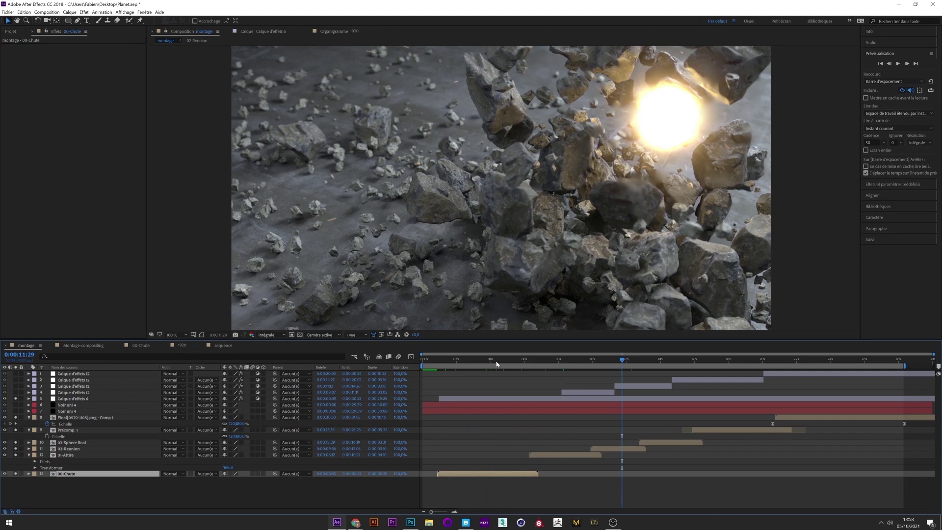
- Open the 00-Chute composition and toggle the VRayExtraTex and VRaySpecular layers off and on to compare their effect
{"action": "double_click", "coordinate": [459, 473]}
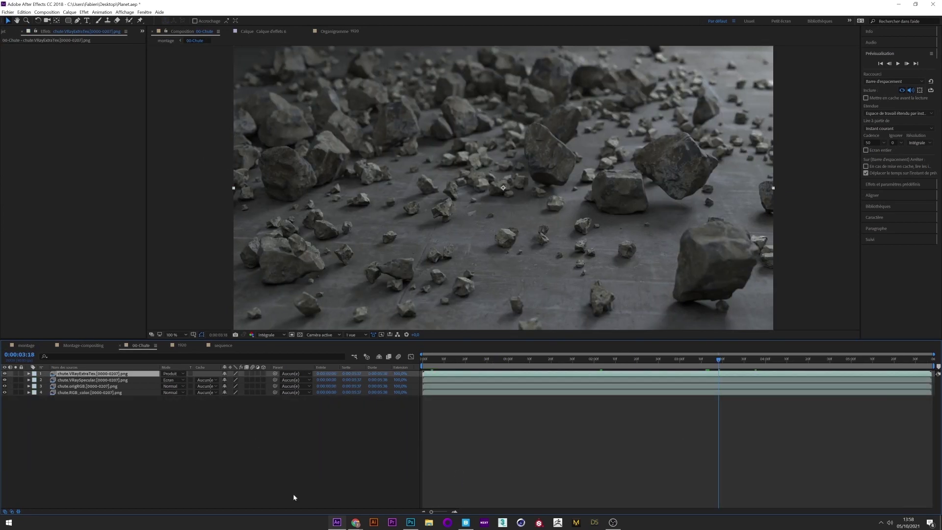
{"action": "left_click_drag", "start_coordinate": [4, 381], "coordinate": [5, 373]}
{"action": "left_click", "coordinate": [78, 380]}
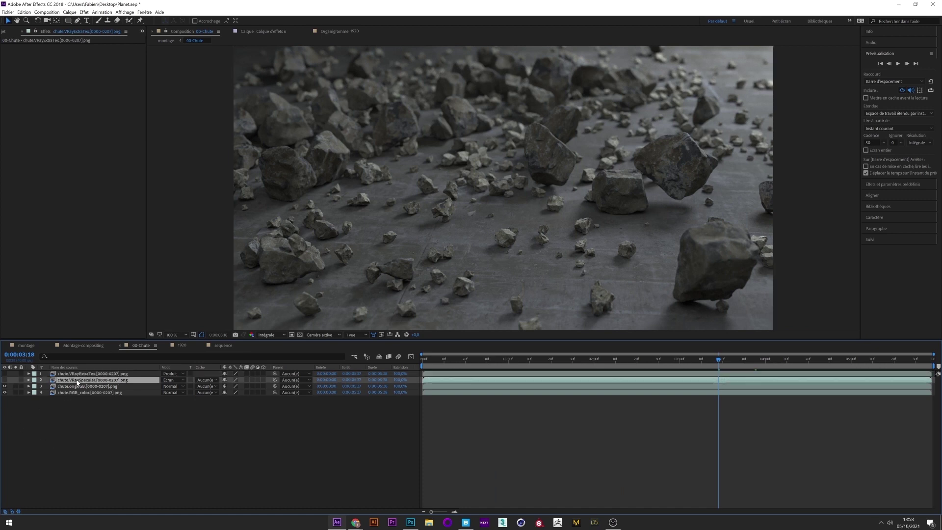
{"action": "left_click", "coordinate": [5, 381]}
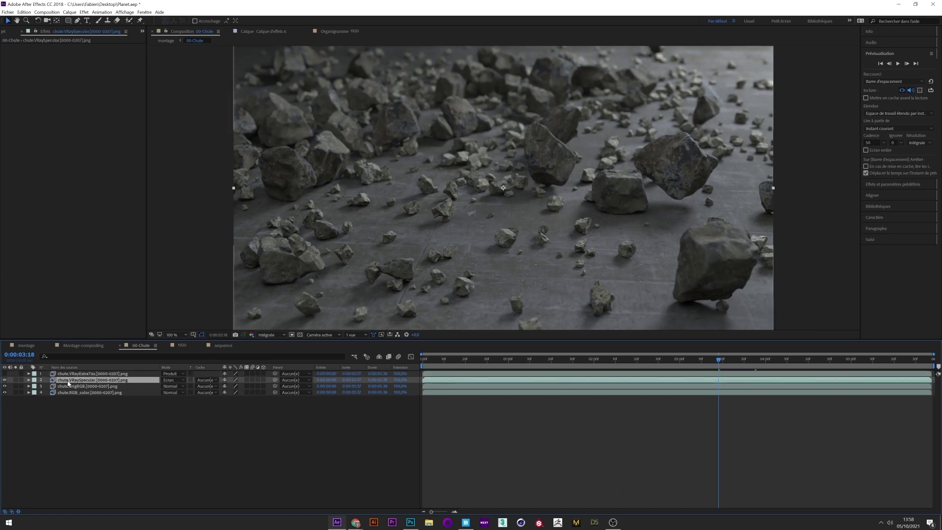
{"action": "left_click", "coordinate": [91, 374]}
{"action": "left_click", "coordinate": [5, 373]}
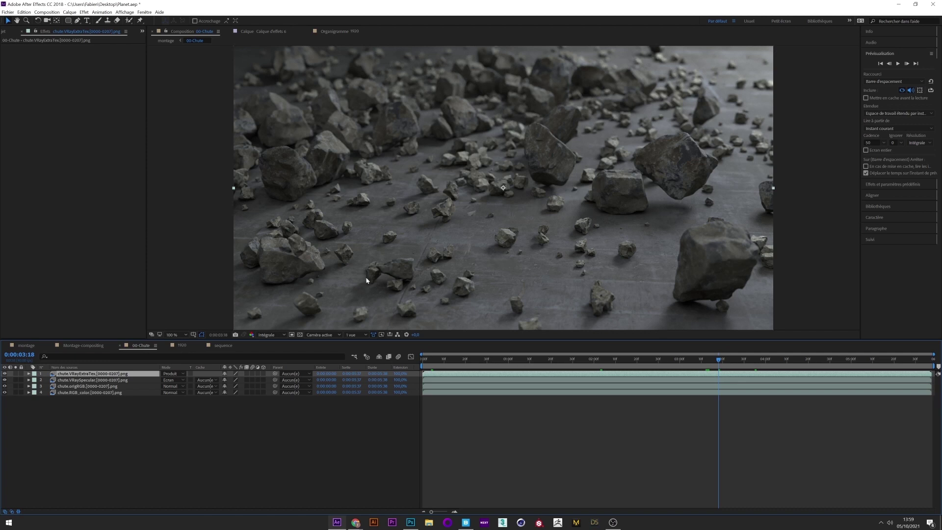
- Return to the montage composition and open the 02-Reunion composition from its layer
{"action": "left_click", "coordinate": [26, 345]}
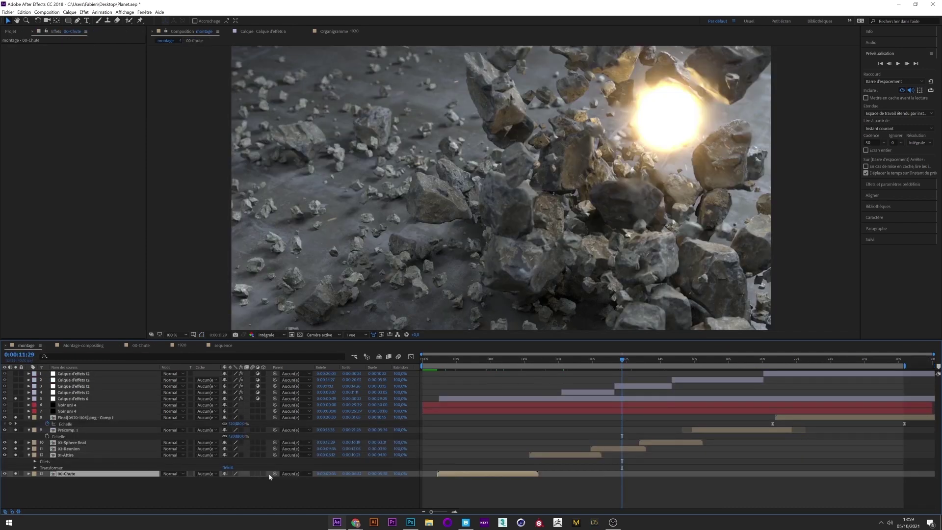
{"action": "left_click", "coordinate": [614, 449]}
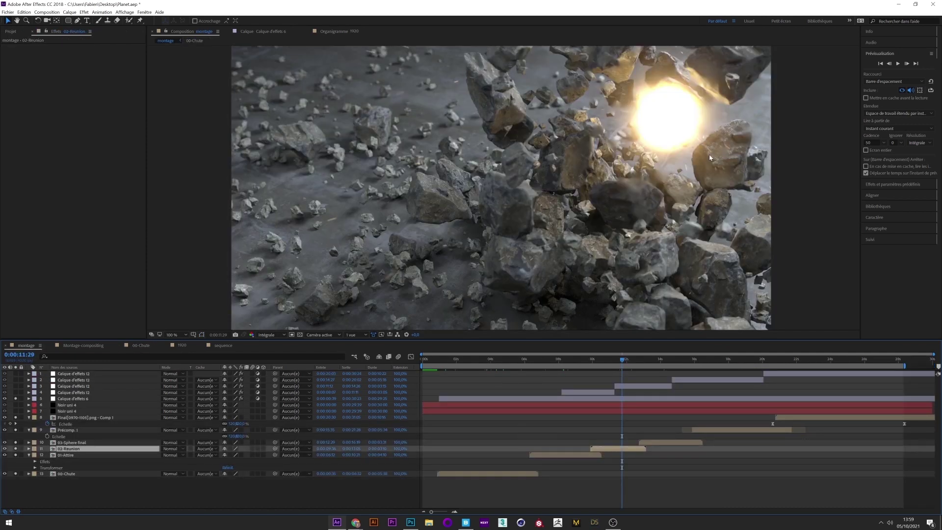
{"action": "double_click", "coordinate": [620, 448]}
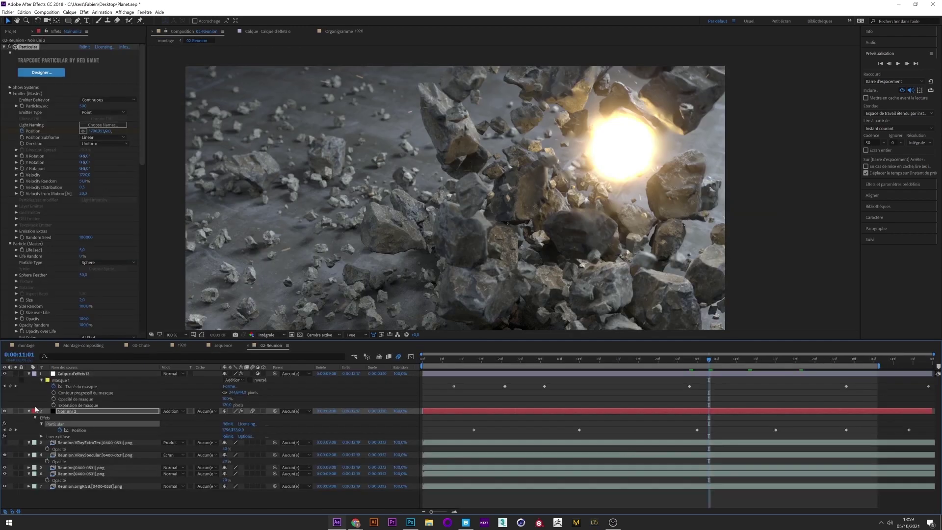
- Solo the Noir uni 2 particle layer and preview its animation from near the start of the timeline
{"action": "left_click", "coordinate": [15, 411]}
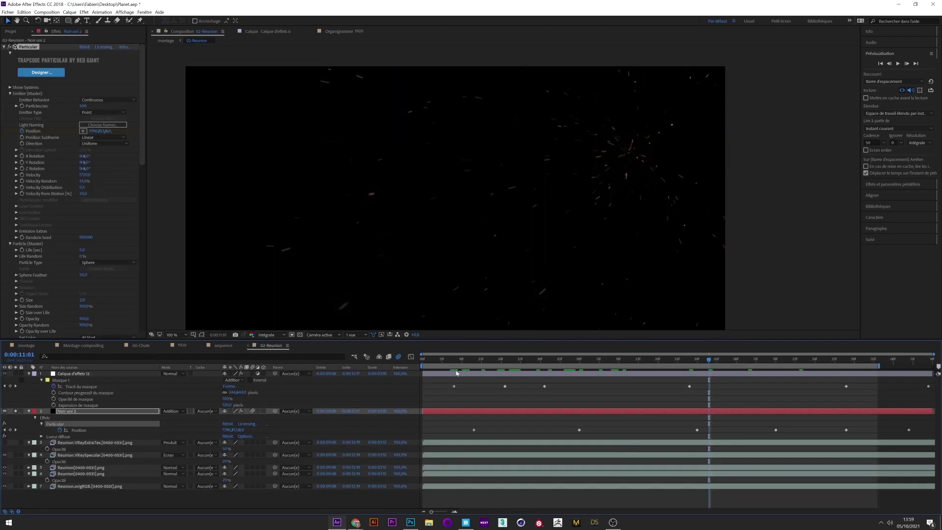
{"action": "left_click", "coordinate": [431, 360]}
{"action": "key", "text": "space"}
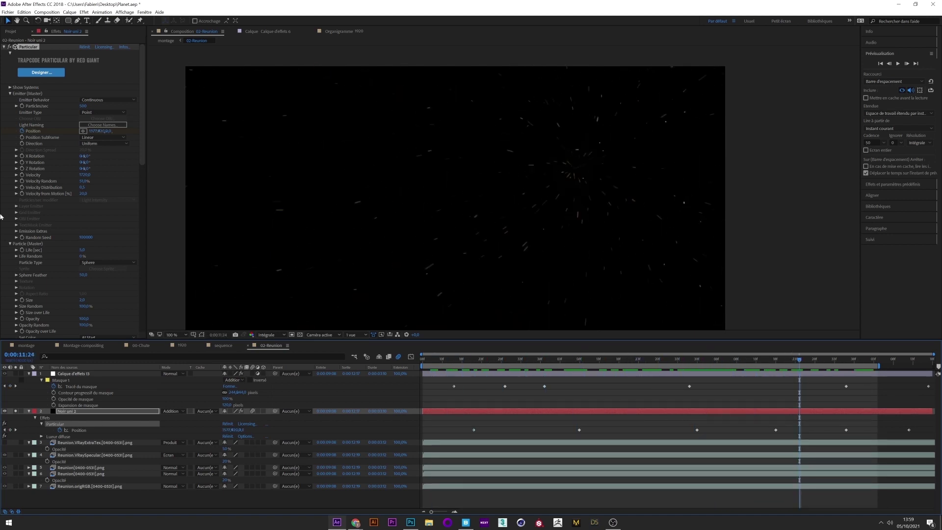
- Examine the Particular emitter, particle and turbulence settings and the Lueur diffuse effect while scrubbing through the particle animation
{"action": "left_click", "coordinate": [31, 48]}
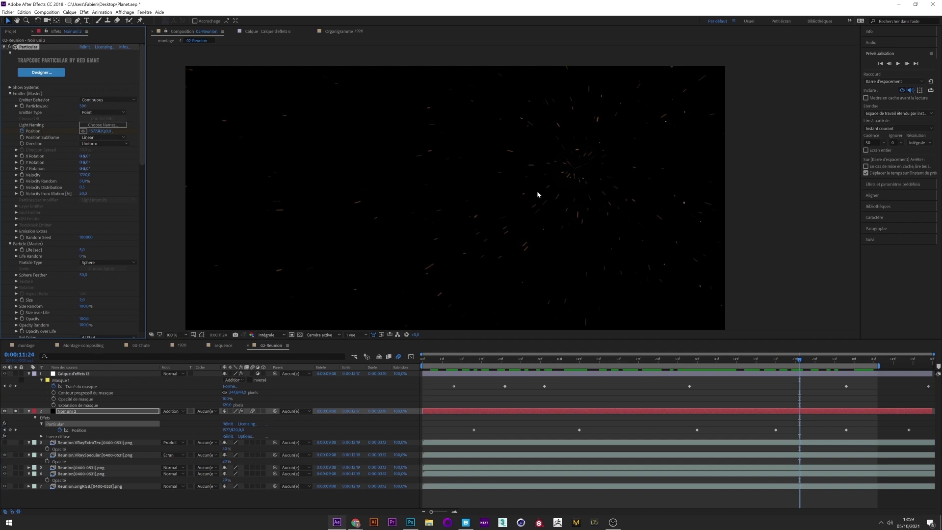
{"action": "scroll", "coordinate": [95, 128], "scroll_direction": "down", "scroll_amount": 4}
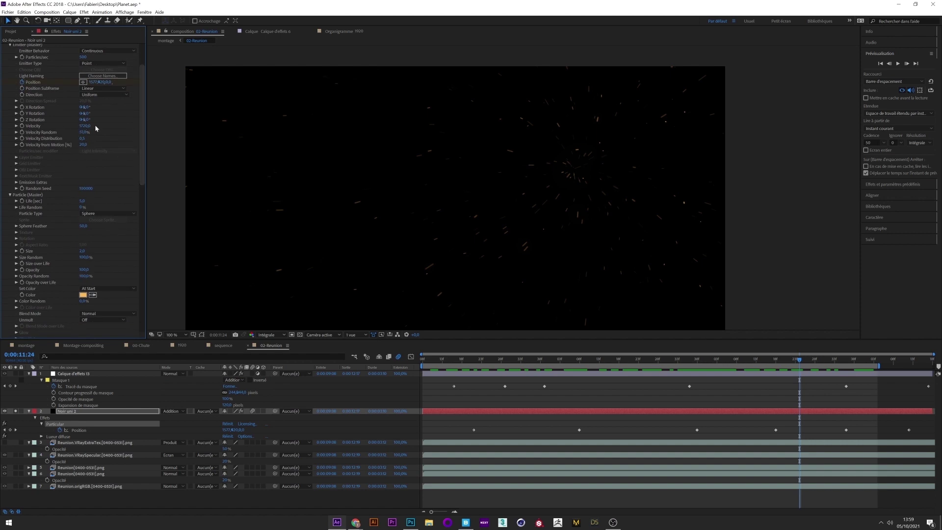
{"action": "left_click_drag", "start_coordinate": [143, 152], "coordinate": [118, 190]}
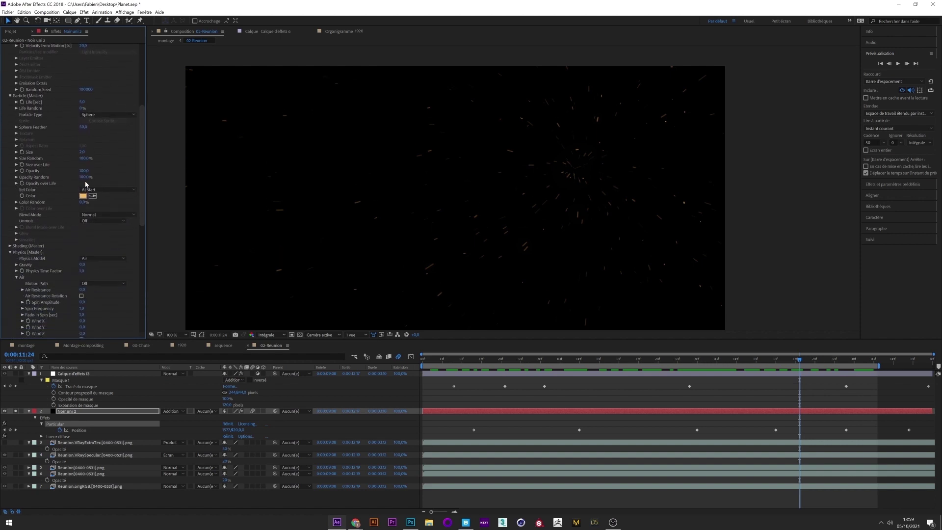
{"action": "scroll", "coordinate": [18, 138], "scroll_direction": "down", "scroll_amount": 6}
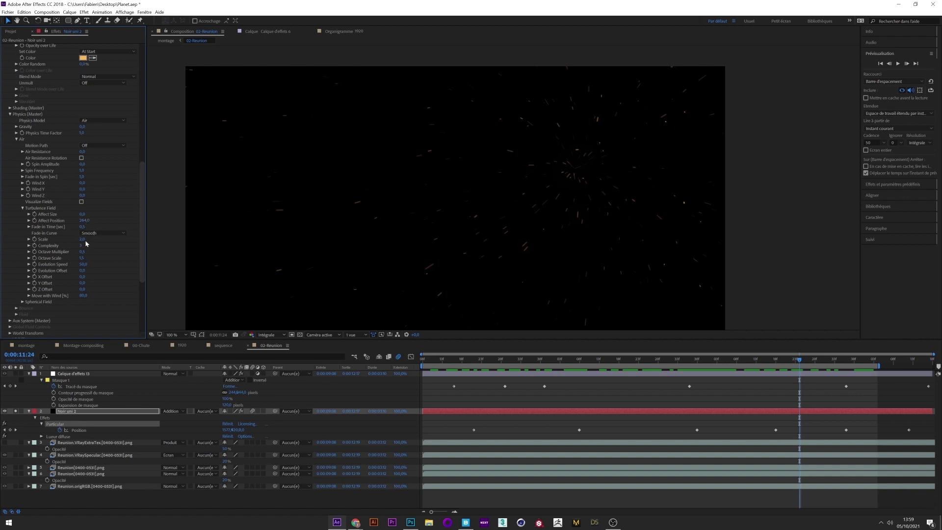
{"action": "left_click", "coordinate": [439, 360]}
{"action": "left_click_drag", "start_coordinate": [440, 363], "coordinate": [534, 366]}
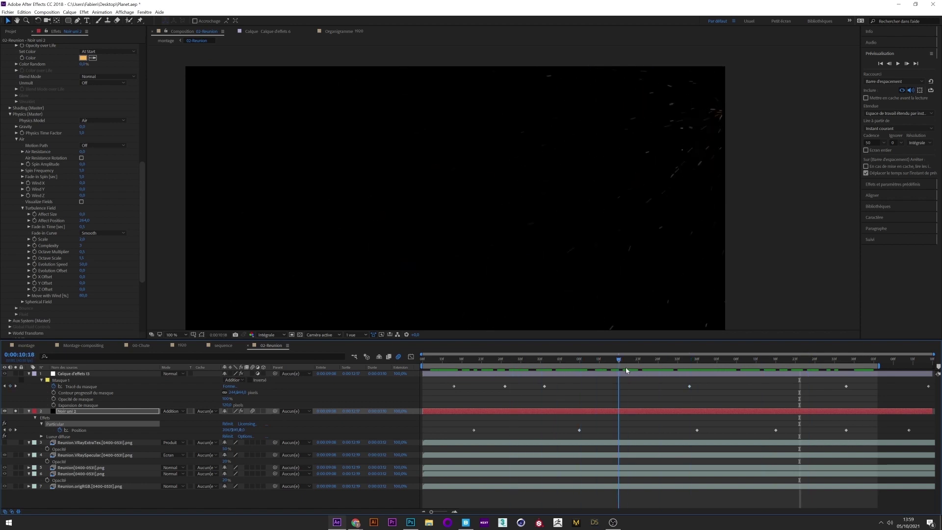
{"action": "scroll", "coordinate": [74, 221], "scroll_direction": "down", "scroll_amount": 5}
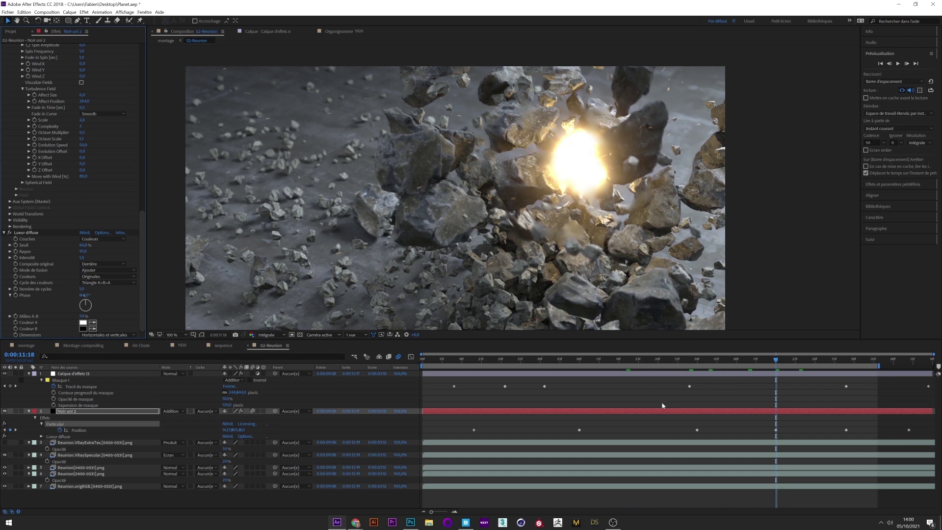
- Switch to the Montage-compositing composition, scrub through the first seconds and select the Film effect on the sequence layer
{"action": "left_click", "coordinate": [67, 345]}
{"action": "left_click_drag", "start_coordinate": [308, 365], "coordinate": [343, 386]}
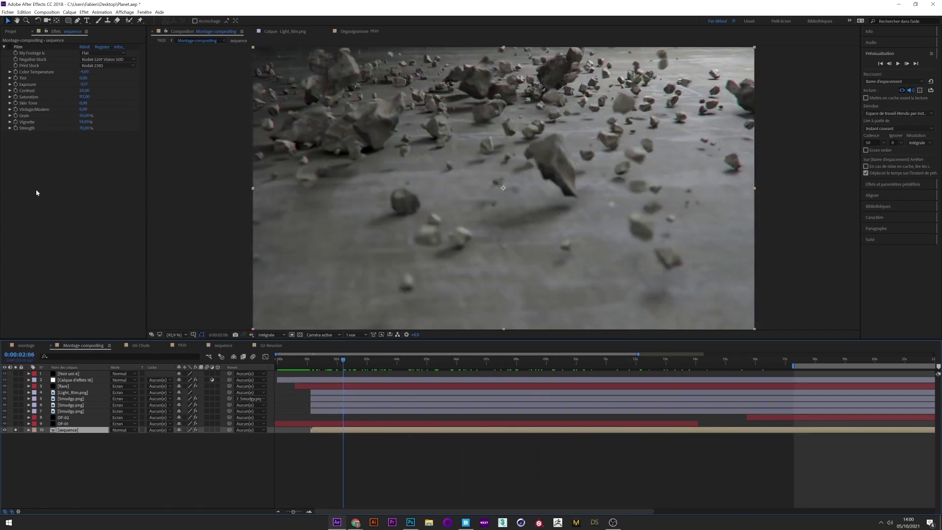
{"action": "left_click", "coordinate": [17, 47]}
{"action": "key", "text": "Return"}
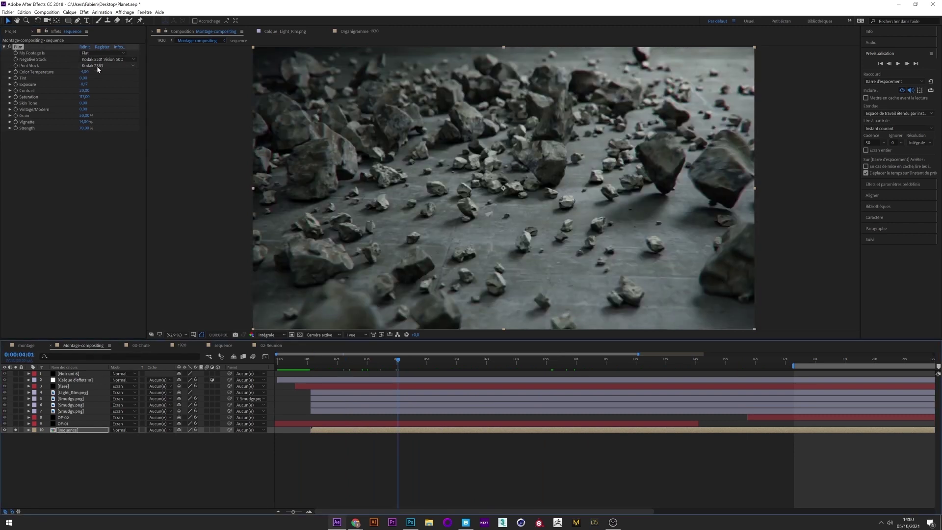
- Try Fujifilm Reala 500D, a Prolochrome stock and Kodak 5222 Double-X Push 3 as the Film effect's negative stock, and restore Kodak 5201 Vision 50D
{"action": "left_click", "coordinate": [98, 66]}
{"action": "left_click", "coordinate": [106, 59]}
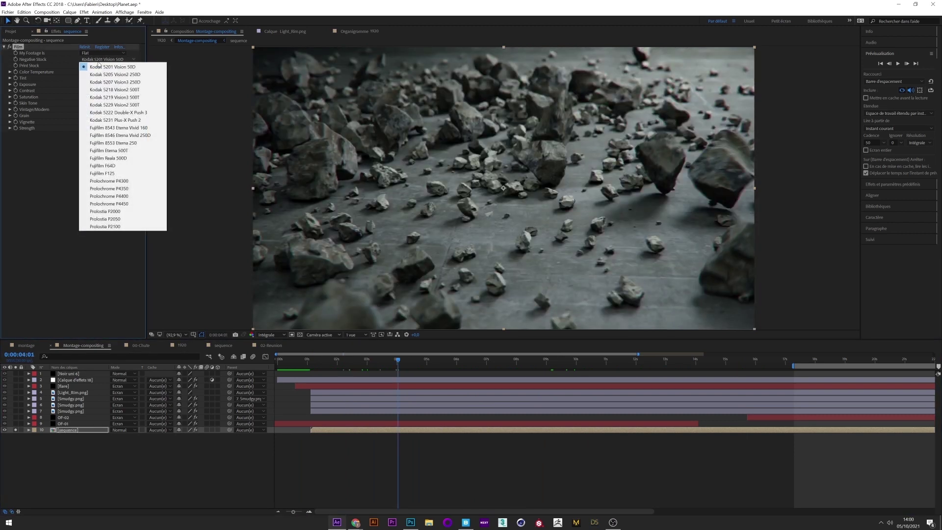
{"action": "left_click", "coordinate": [112, 158]}
{"action": "left_click", "coordinate": [108, 59]}
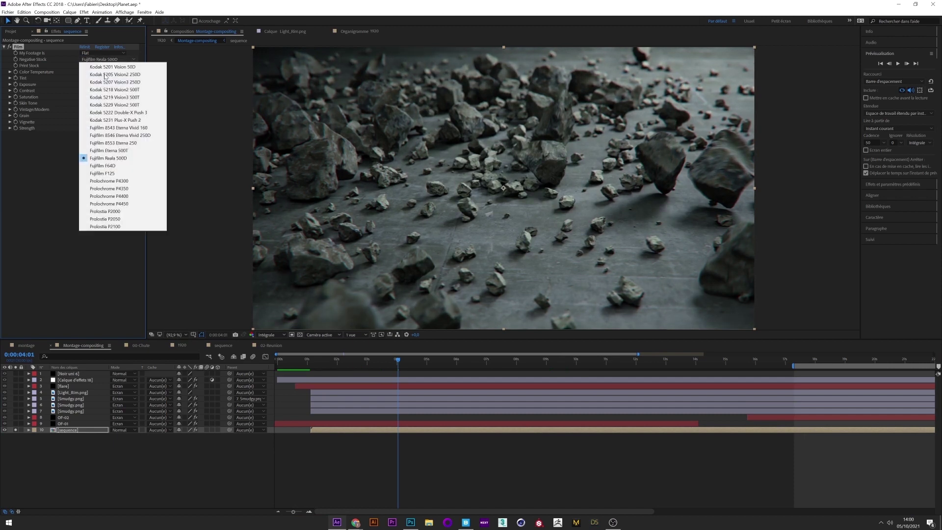
{"action": "left_click", "coordinate": [116, 190]}
{"action": "left_click", "coordinate": [108, 59]}
{"action": "left_click", "coordinate": [118, 112]}
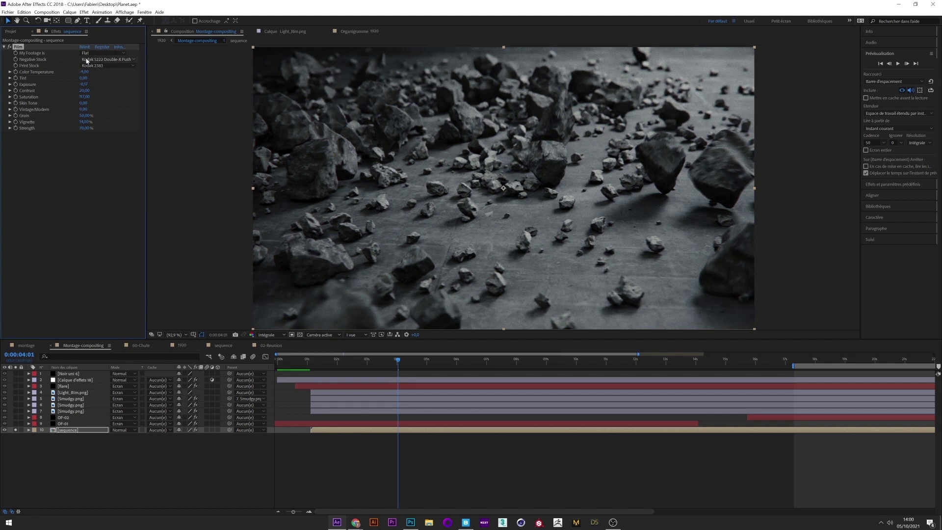
{"action": "left_click", "coordinate": [108, 59]}
{"action": "left_click", "coordinate": [103, 66]}
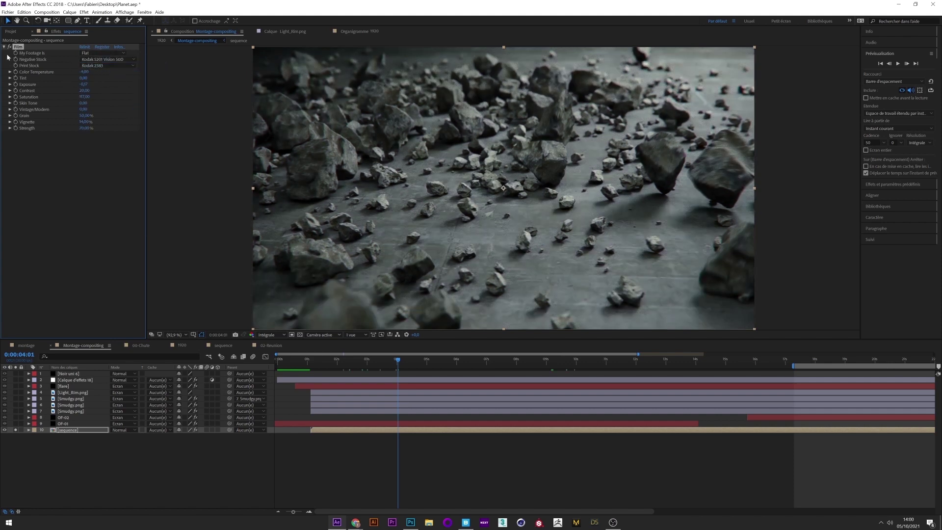
- Browse the colour correction effects available for the sequence layer
{"action": "left_click", "coordinate": [84, 12]}
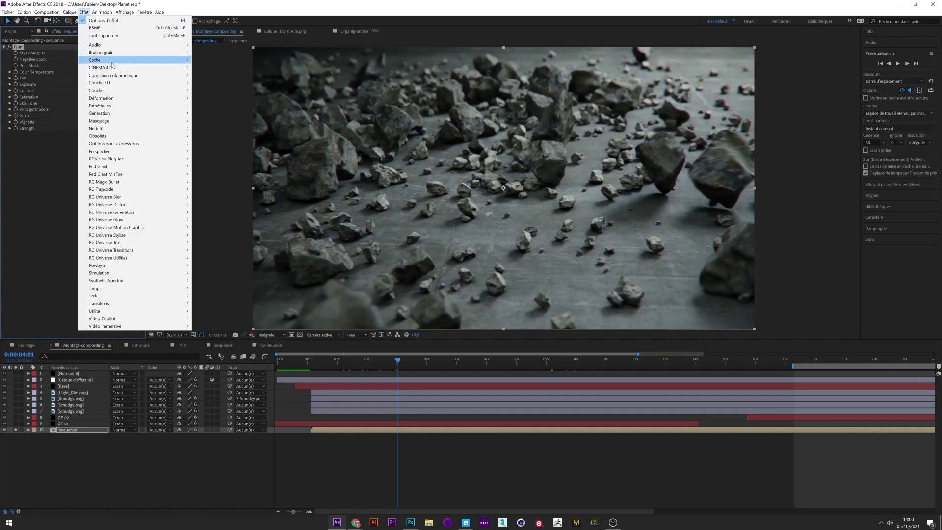
{"action": "mouse_move", "coordinate": [106, 75]}
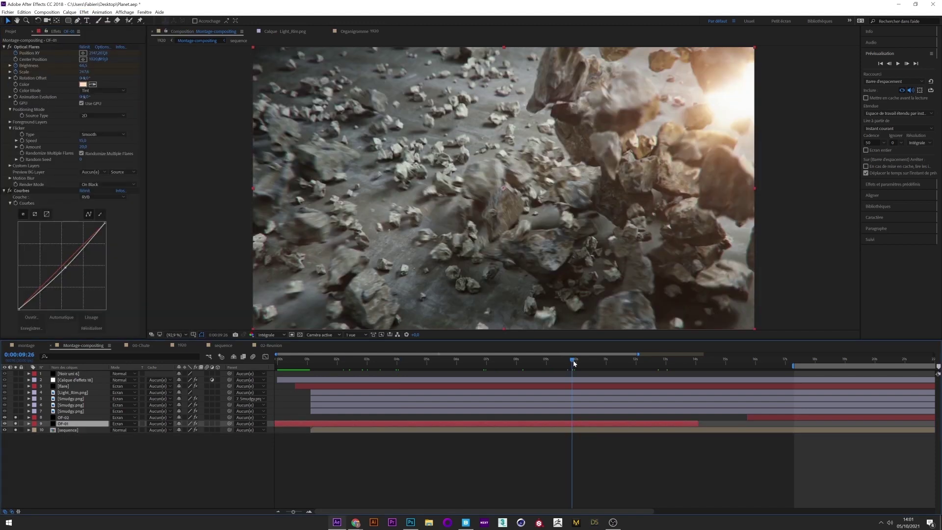
- Go to about 11 seconds and toggle the OF-01 layer's solo off and on to compare its flare
{"action": "left_click", "coordinate": [618, 361]}
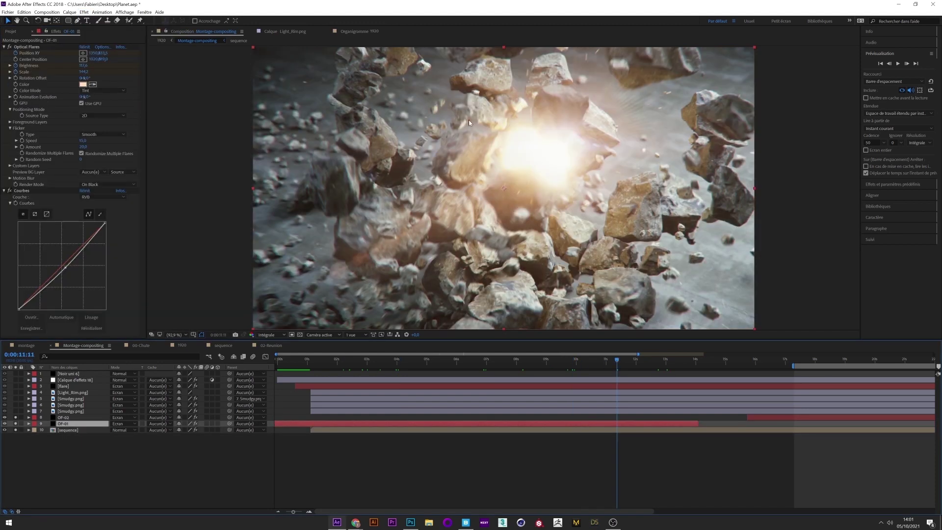
{"action": "left_click", "coordinate": [17, 428]}
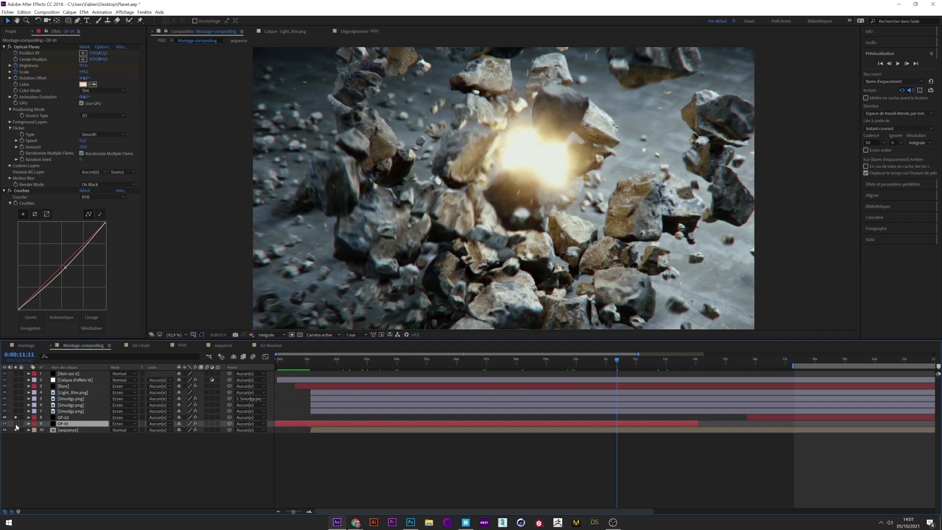
{"action": "left_click", "coordinate": [17, 428]}
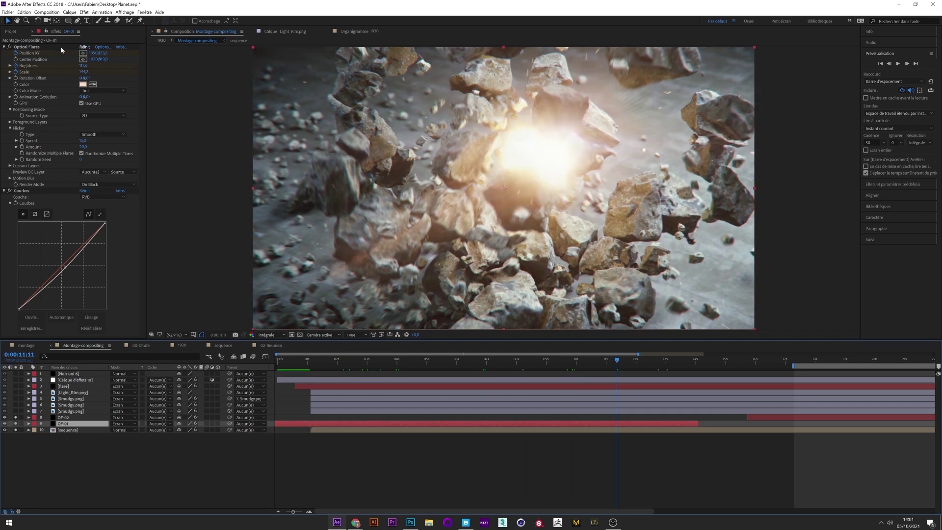
- Inspect the Optical Flares options of the OF-01 layer and close them without changes
{"action": "left_click", "coordinate": [102, 46]}
{"action": "left_click_drag", "start_coordinate": [118, 55], "coordinate": [133, 71]}
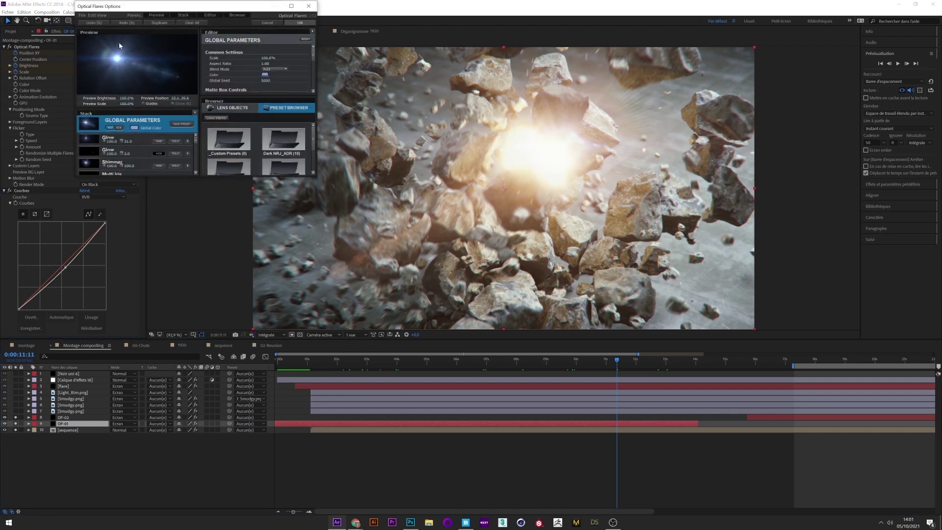
{"action": "left_click", "coordinate": [308, 6]}
- Solo the three Smudgy.png layers and the light image layer directly above them to add them to the preview
{"action": "left_click", "coordinate": [71, 411]}
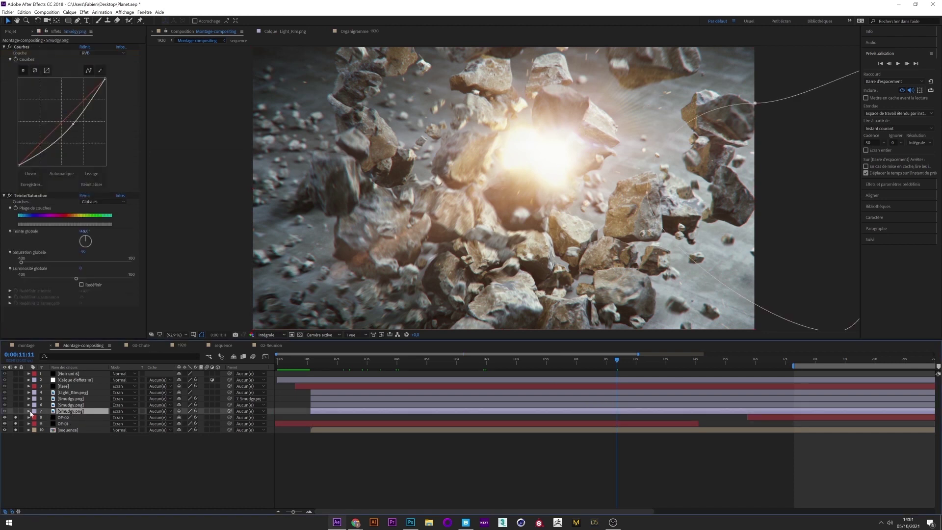
{"action": "left_click", "coordinate": [15, 411]}
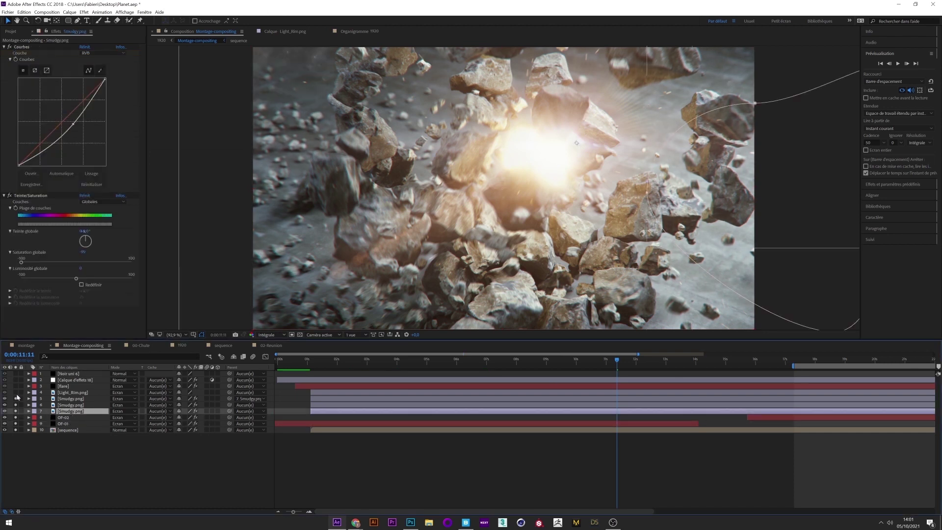
{"action": "left_click_drag", "start_coordinate": [16, 399], "coordinate": [16, 392]}
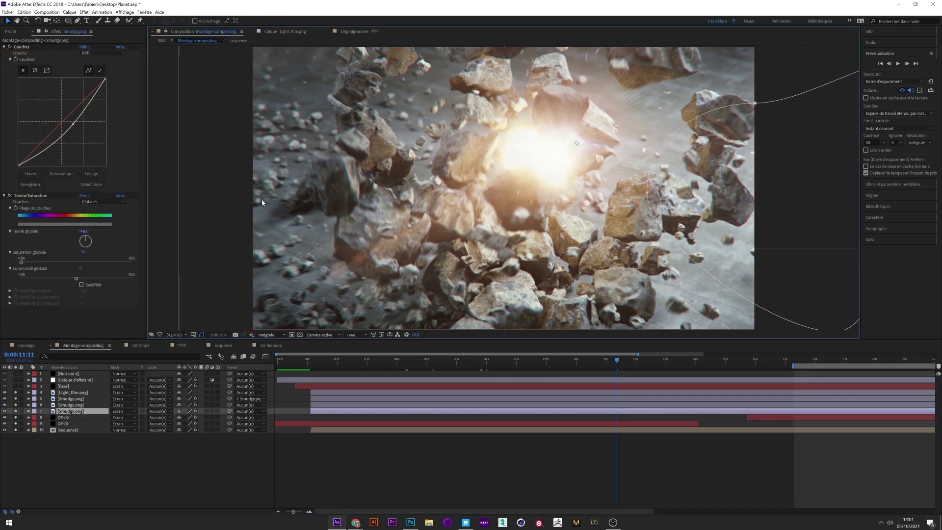
{"action": "left_click", "coordinate": [164, 167]}
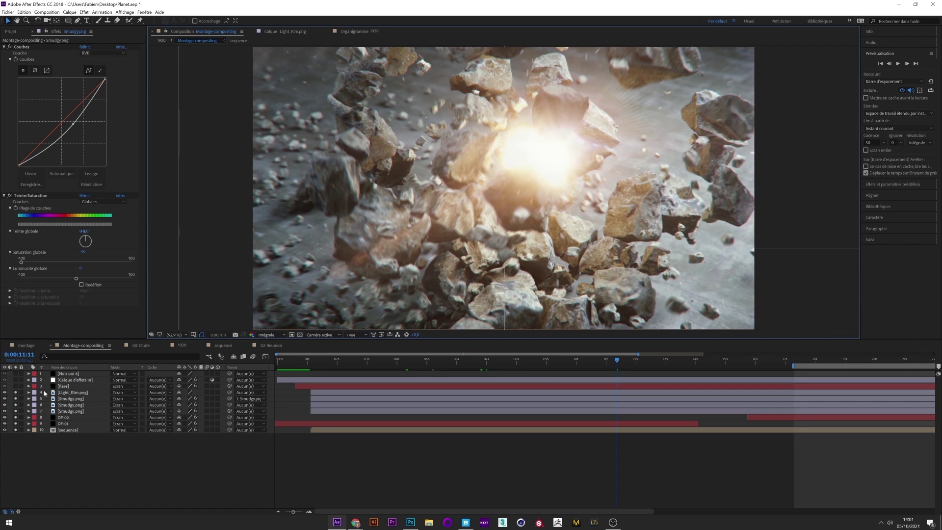
- Select the flare layer and toggle its solo on and off to compare its effect on the image
{"action": "left_click", "coordinate": [16, 387]}
{"action": "left_click", "coordinate": [16, 386]}
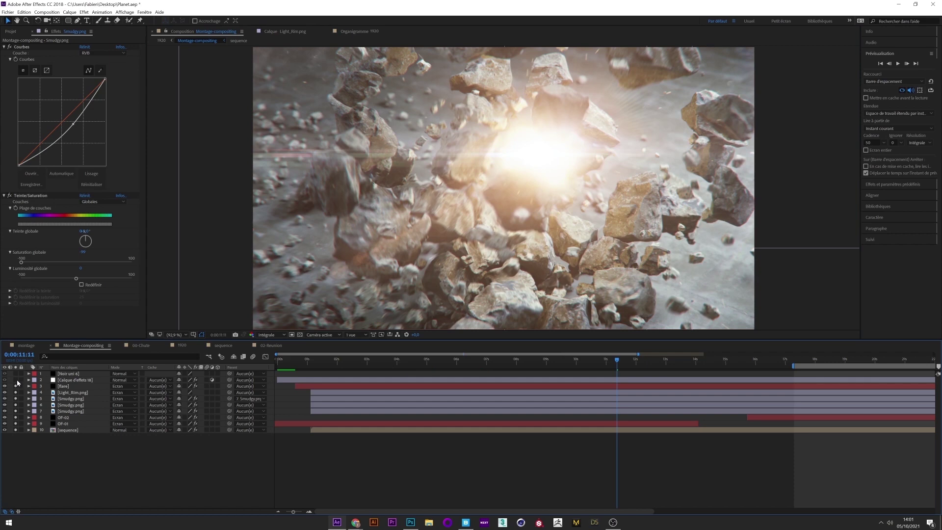
{"action": "left_click", "coordinate": [65, 386]}
{"action": "left_click", "coordinate": [16, 386]}
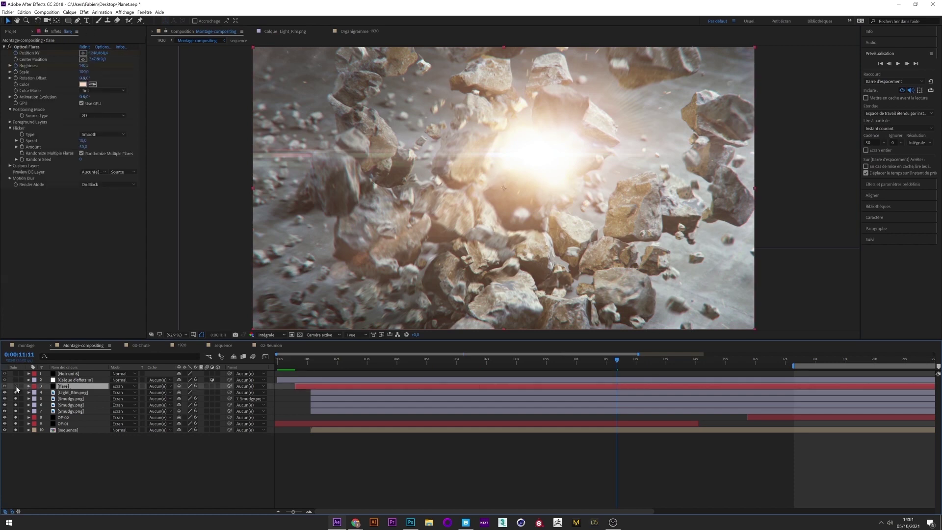